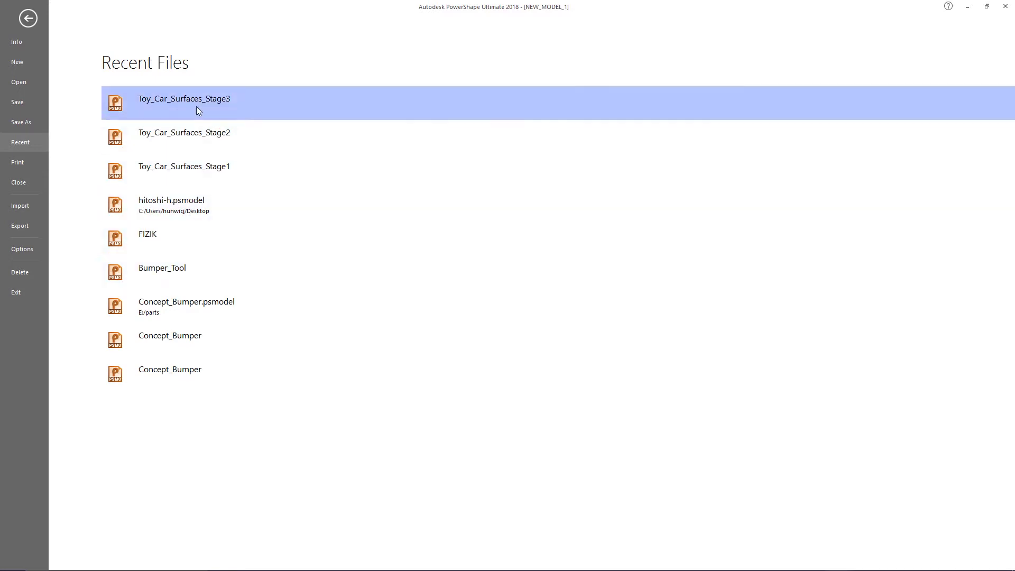
Open the Toy_Car_Surfaces_Stage3 model and display level 5, which holds the cavity
{"action": "left_click", "coordinate": [158, 104]}
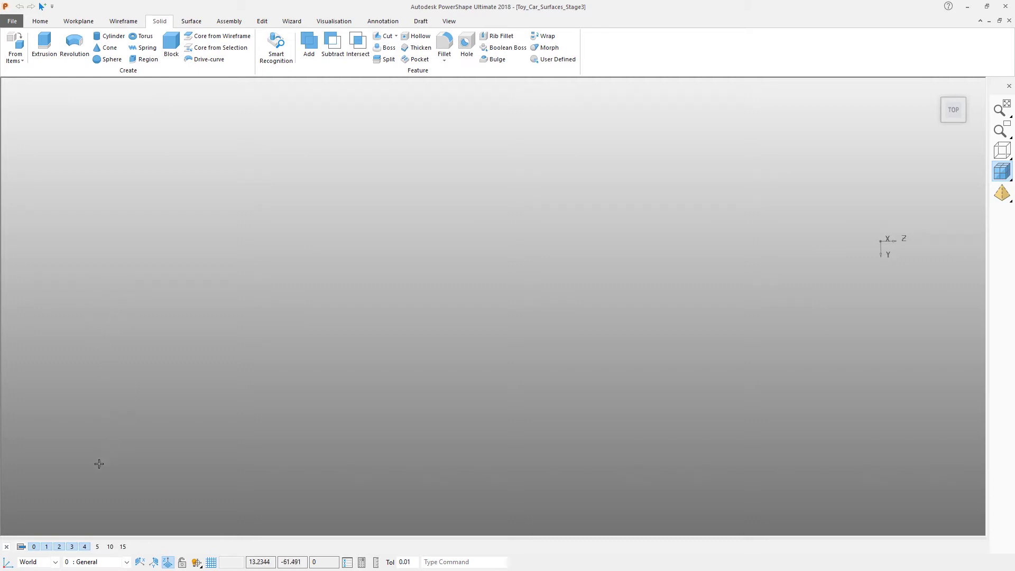
{"action": "left_click", "coordinate": [98, 546]}
{"action": "scroll", "coordinate": [194, 296], "scroll_direction": "down", "scroll_amount": 6}
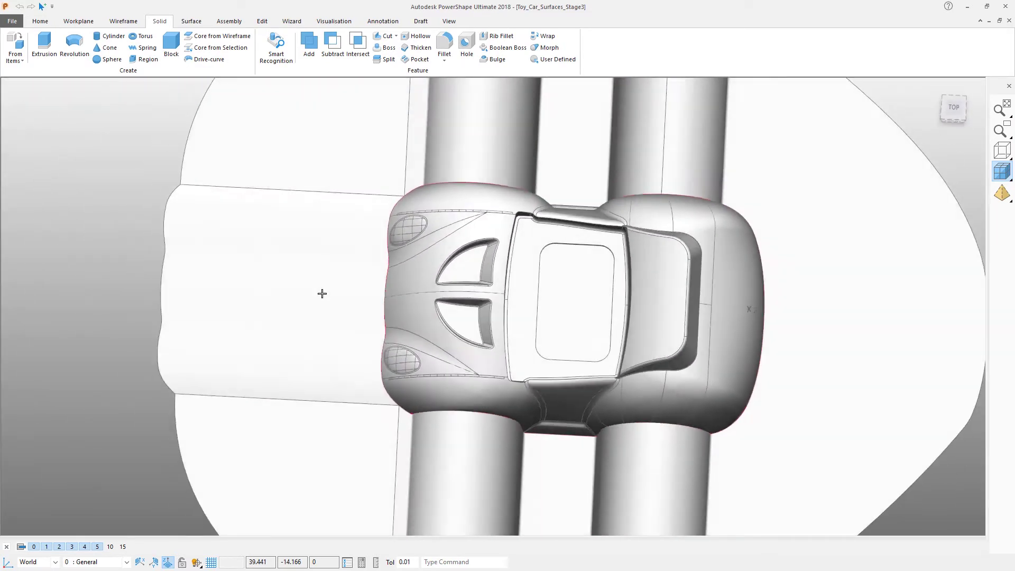
{"action": "middle_click_drag", "start_coordinate": [322, 293], "coordinate": [312, 135]}
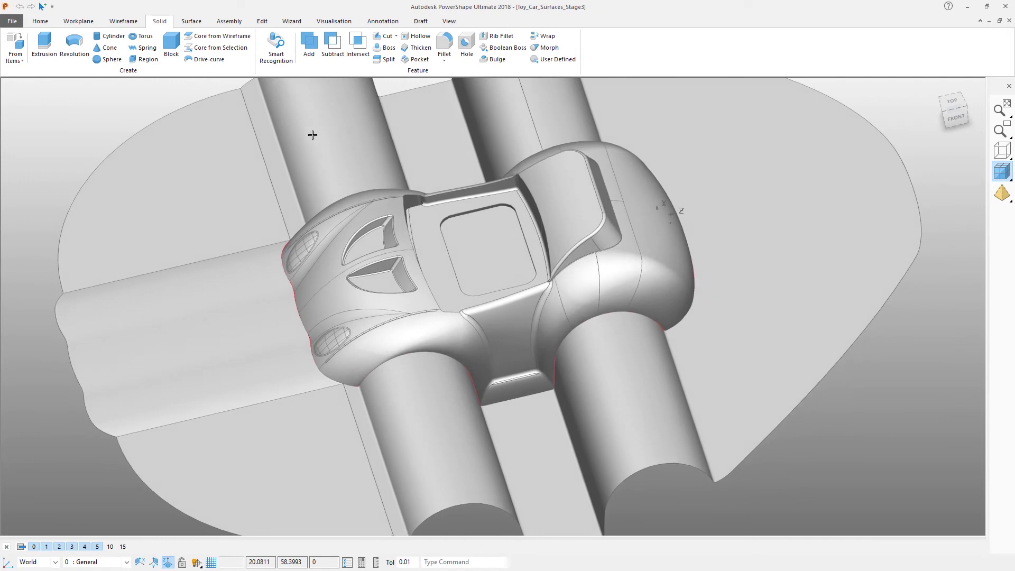
Delete the Hole boundary curve around the car by temporarily hiding the cavity solid, and show the solid again
{"action": "left_click", "coordinate": [216, 164]}
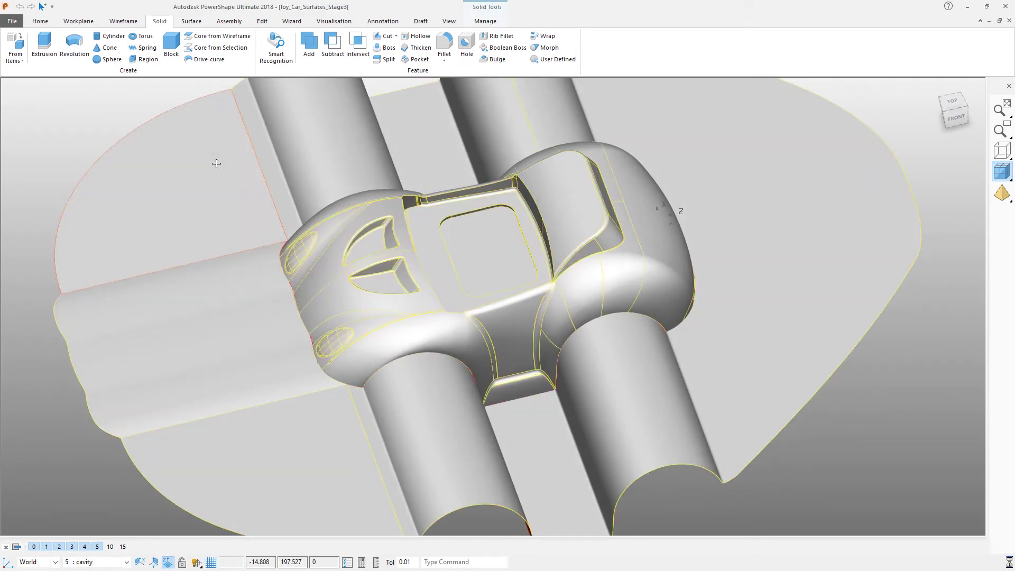
{"action": "key", "text": "ctrl+j"}
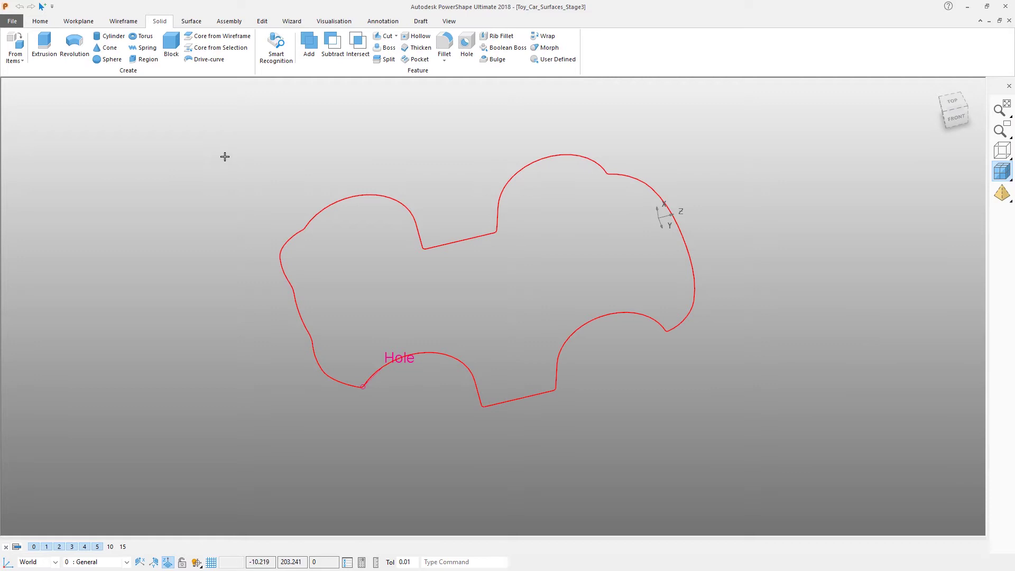
{"action": "left_click_drag", "start_coordinate": [563, 436], "coordinate": [606, 443]}
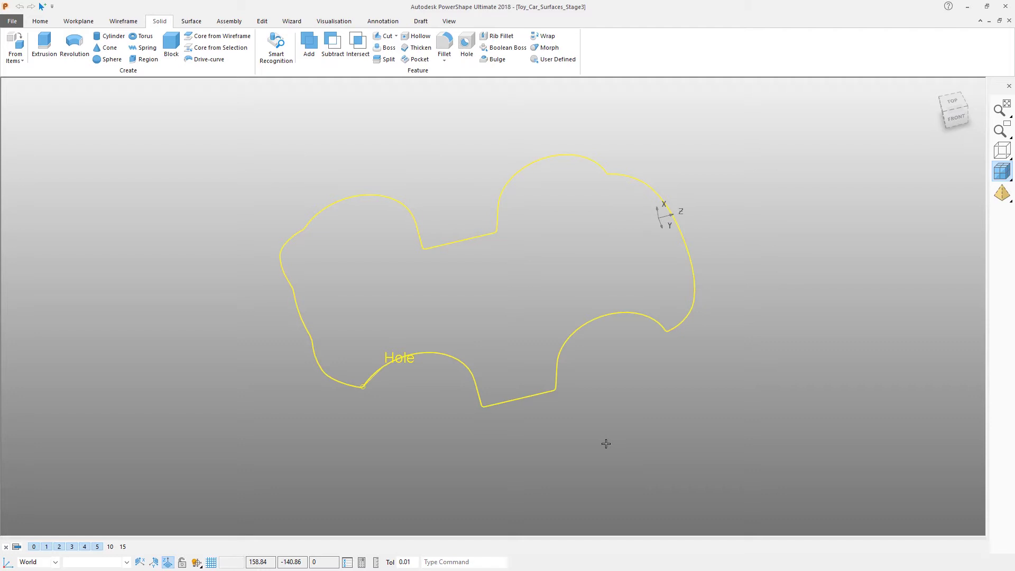
{"action": "key", "text": "Delete"}
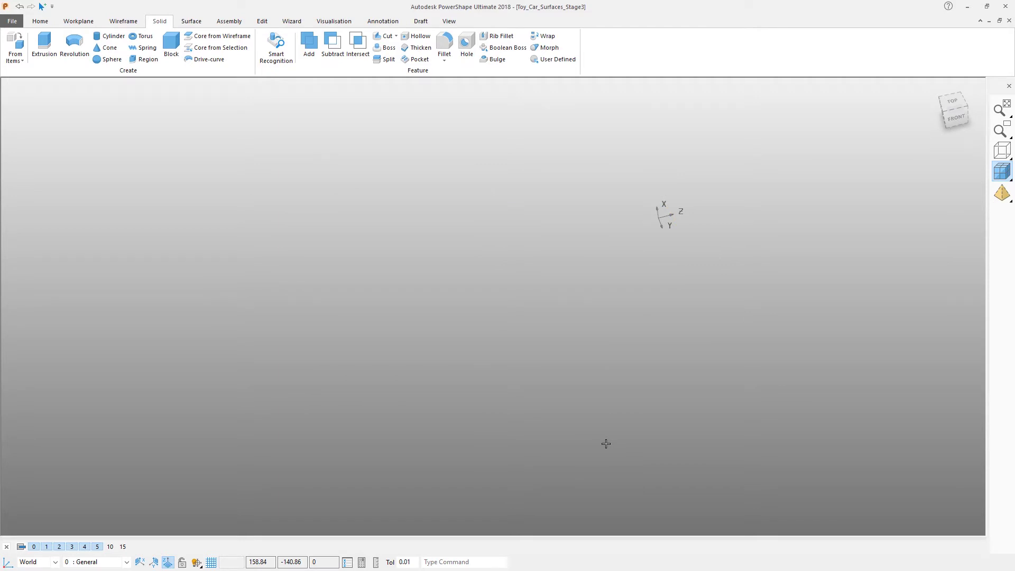
{"action": "key", "text": "ctrl+z"}
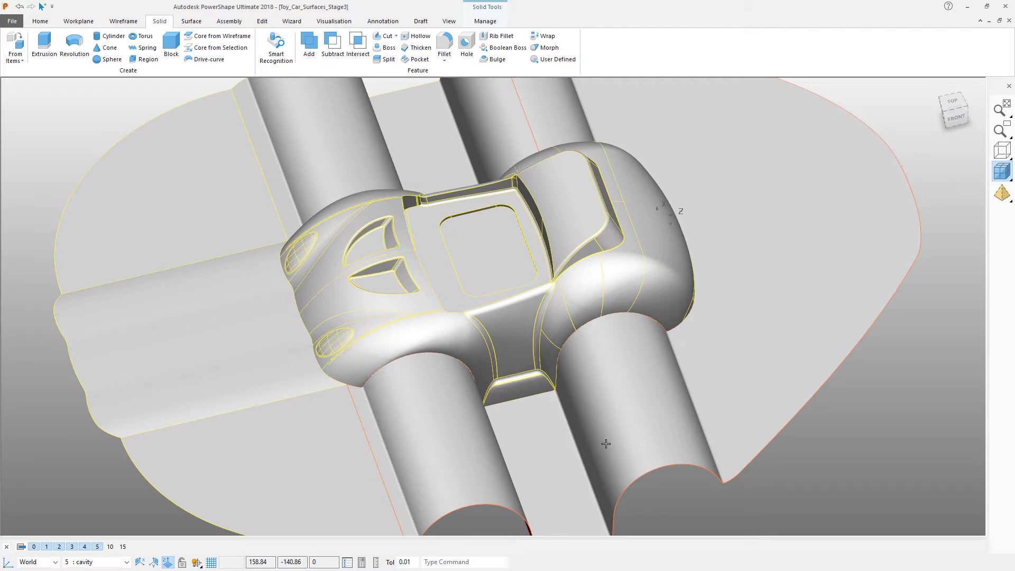
Show the cavity in wireframe from the top and turn on the plane grid with a scale of 20
{"action": "key", "text": "ctrl+5"}
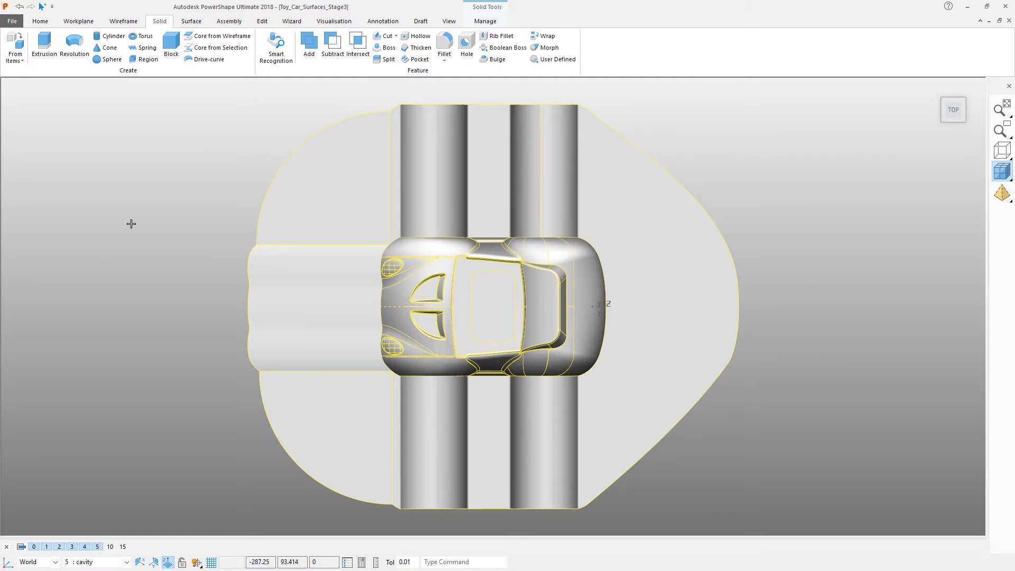
{"action": "left_click", "coordinate": [123, 21]}
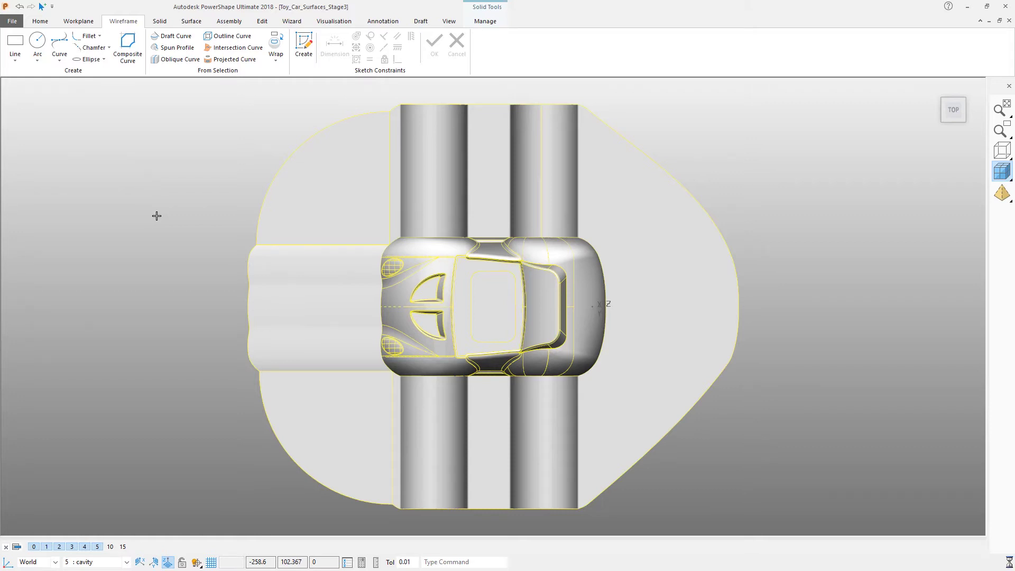
{"action": "key", "text": "ctrl+shift+w"}
{"action": "scroll", "coordinate": [478, 407], "scroll_direction": "up", "scroll_amount": 2}
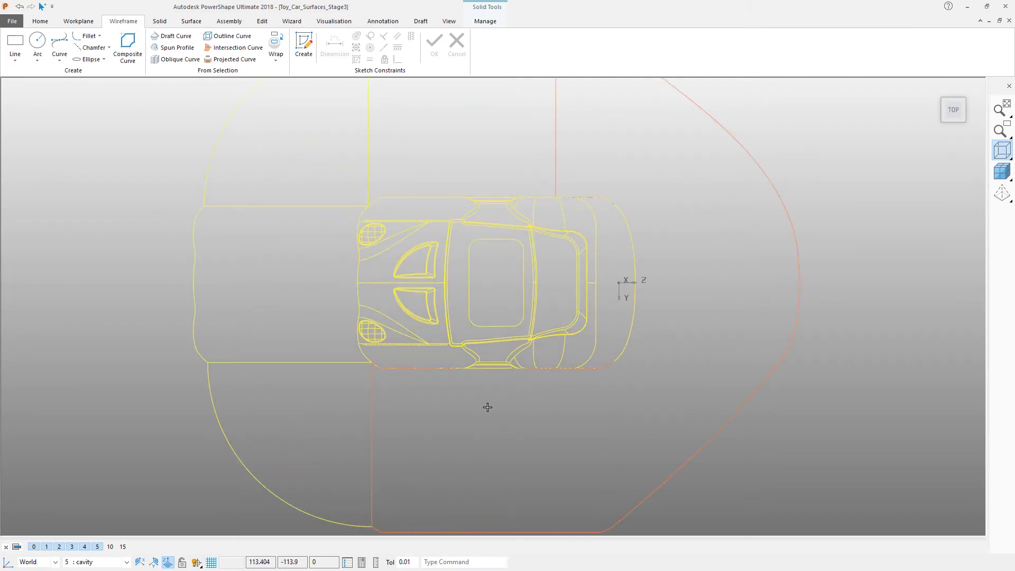
{"action": "left_click", "coordinate": [211, 561]}
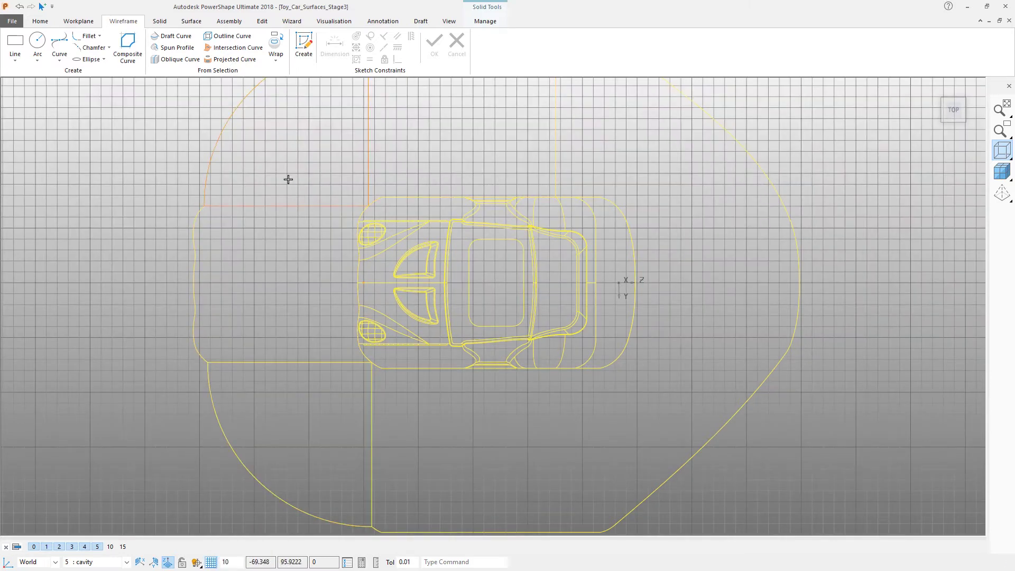
{"action": "left_click", "coordinate": [223, 562]}
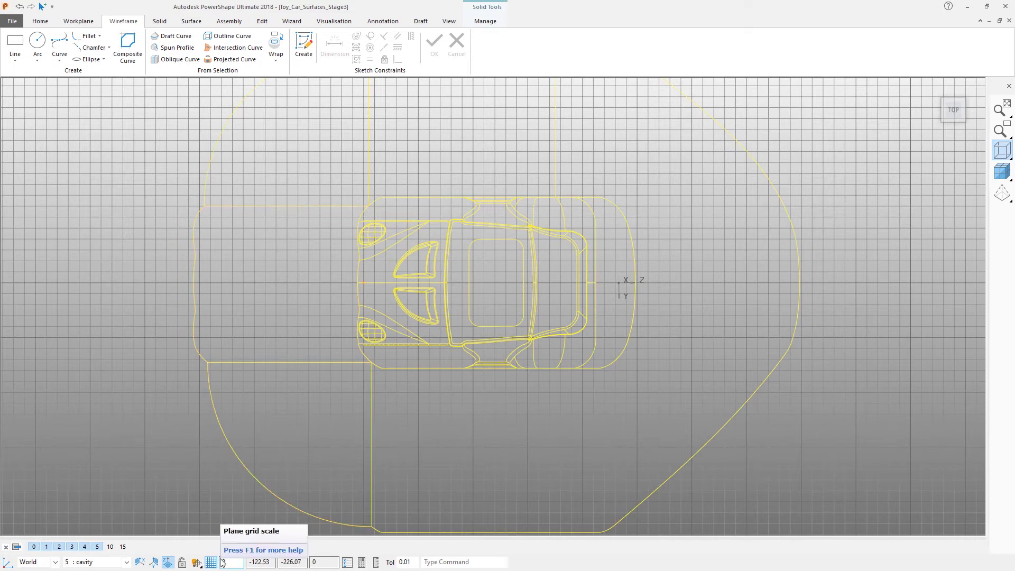
{"action": "type", "text": "20"}
{"action": "key", "text": "Return"}
{"action": "scroll", "coordinate": [402, 418], "scroll_direction": "up", "scroll_amount": 2}
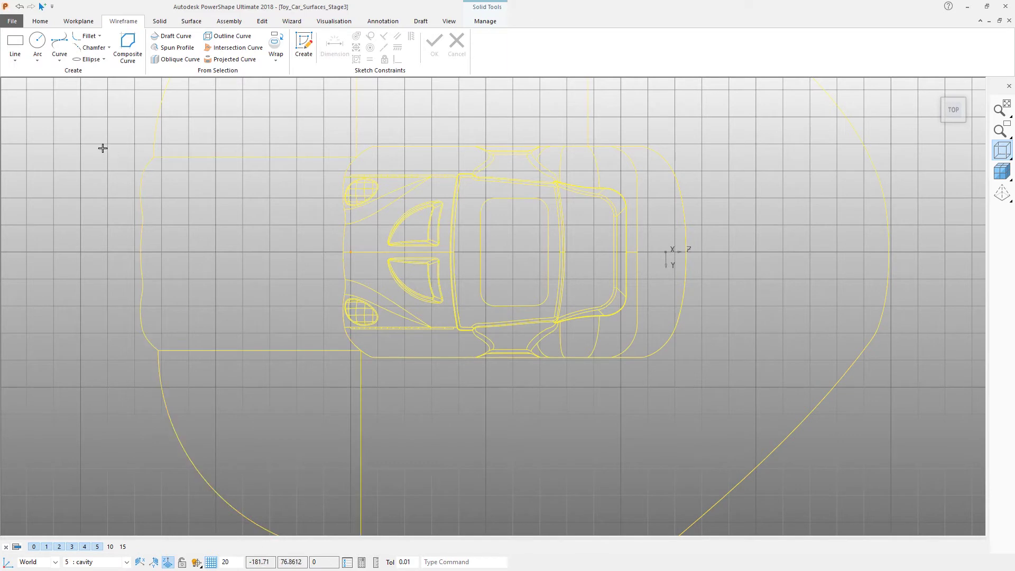
Draw a 360 x 240 rectangle around the car, snapped to grid points, and turn the plane grid off
{"action": "left_click", "coordinate": [15, 61]}
{"action": "left_click", "coordinate": [28, 126]}
{"action": "left_click", "coordinate": [296, 90]}
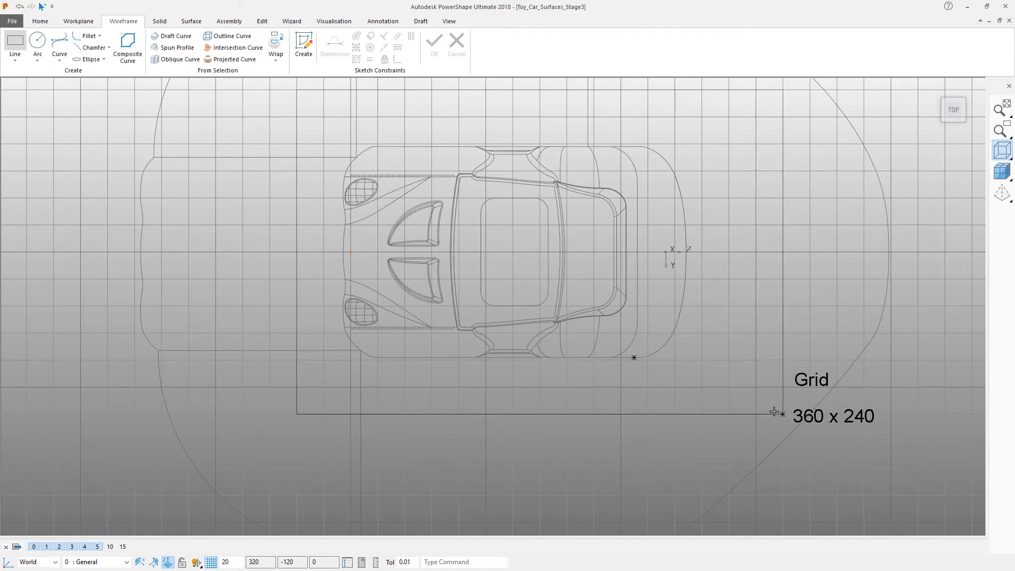
{"action": "left_click", "coordinate": [782, 414]}
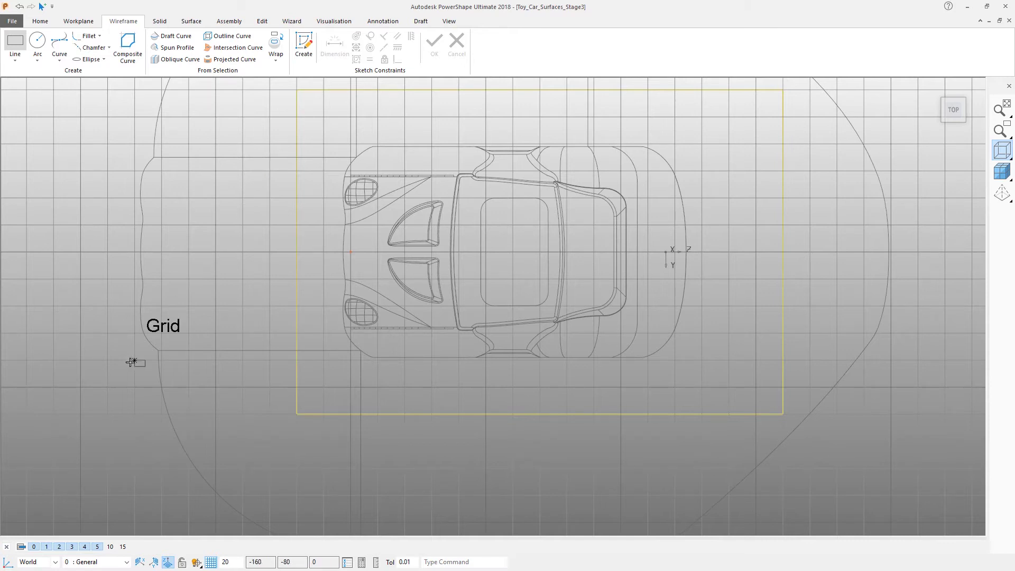
{"action": "left_click", "coordinate": [211, 562]}
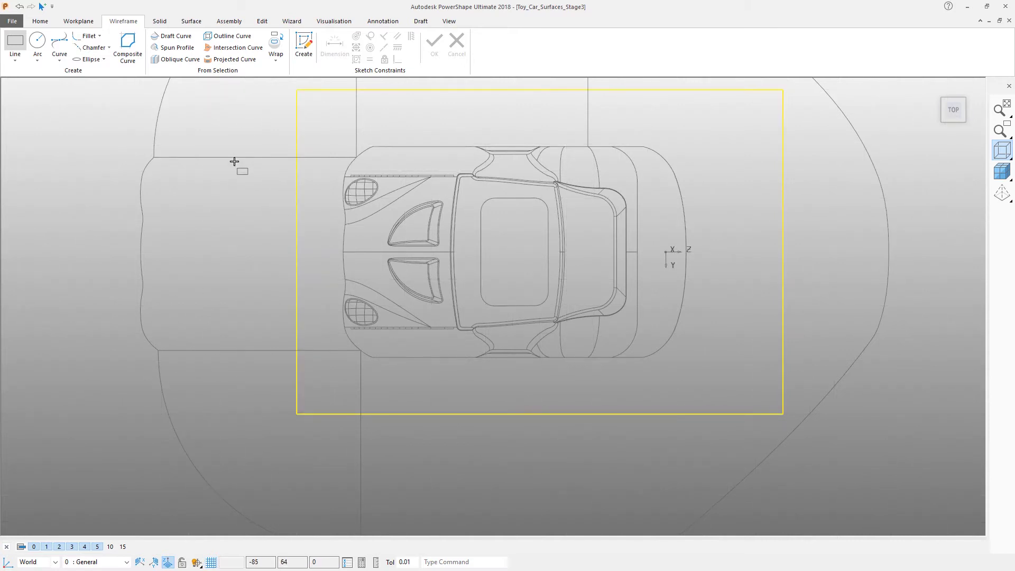
{"action": "middle_click_drag", "start_coordinate": [237, 155], "coordinate": [218, 213], "text": "shift"}
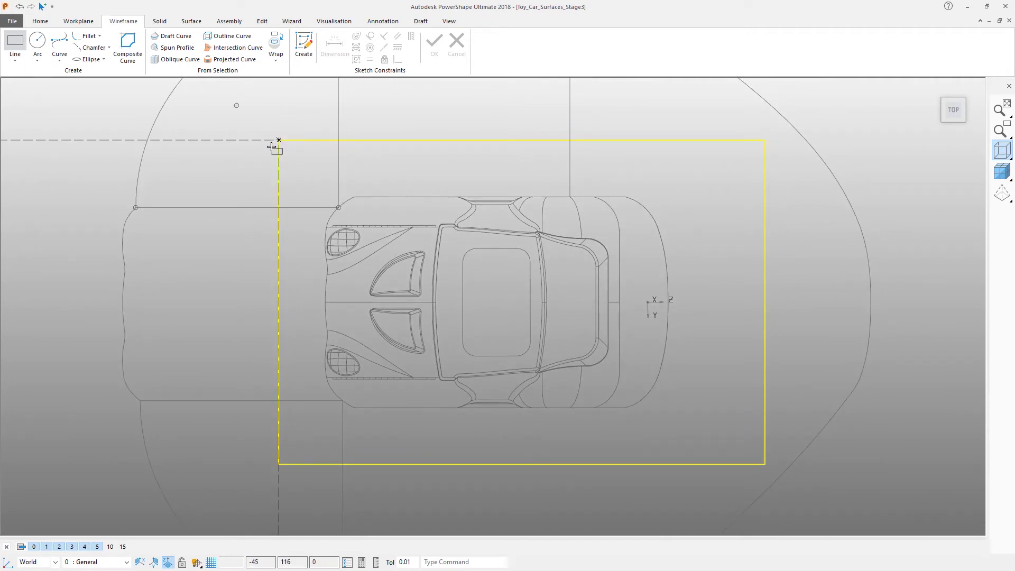
Fillet the rectangle's two corners at the car's headlight end with a radius of 10
{"action": "left_click", "coordinate": [87, 37]}
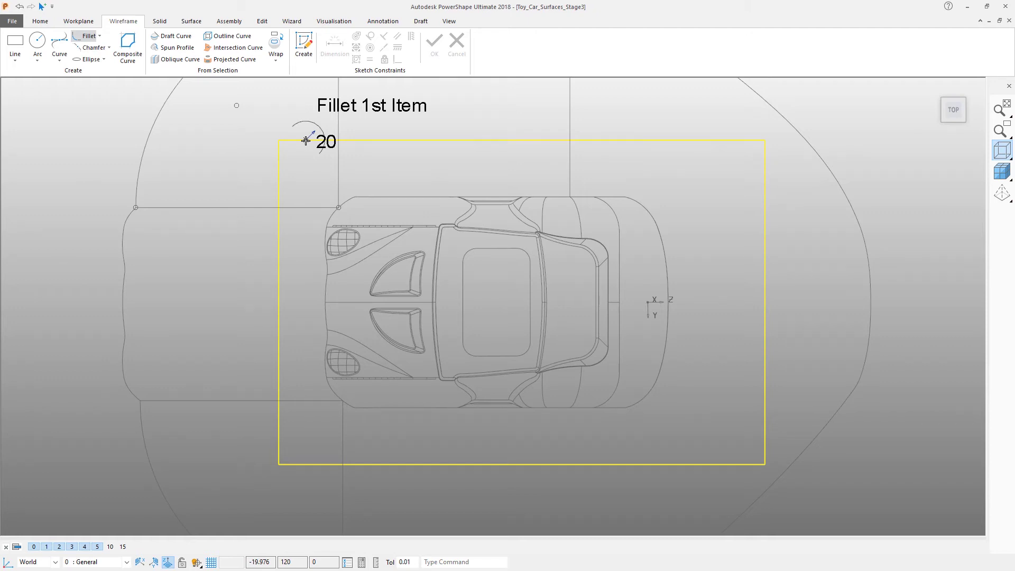
{"action": "type", "text": "r 10"}
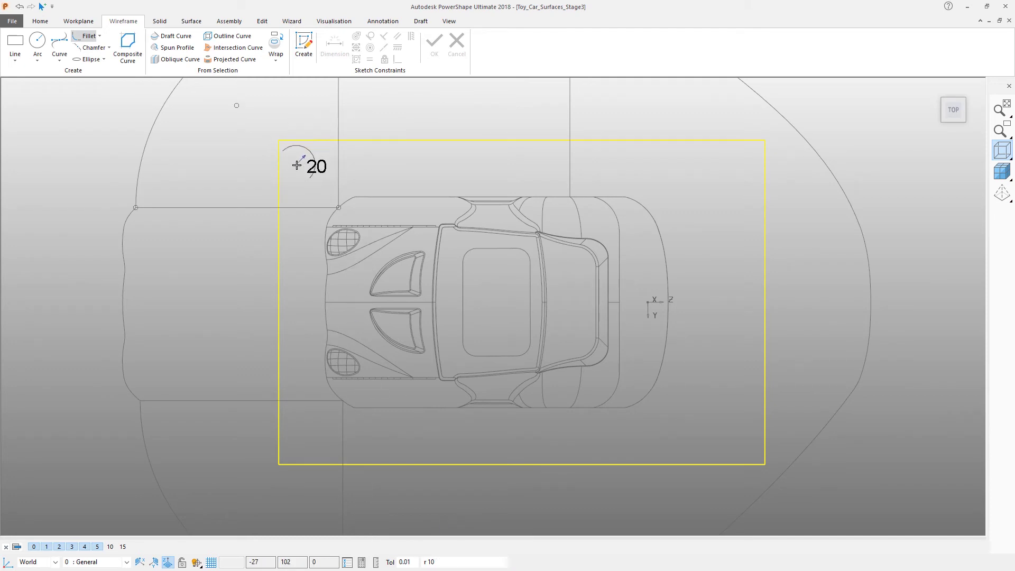
{"action": "key", "text": "Return"}
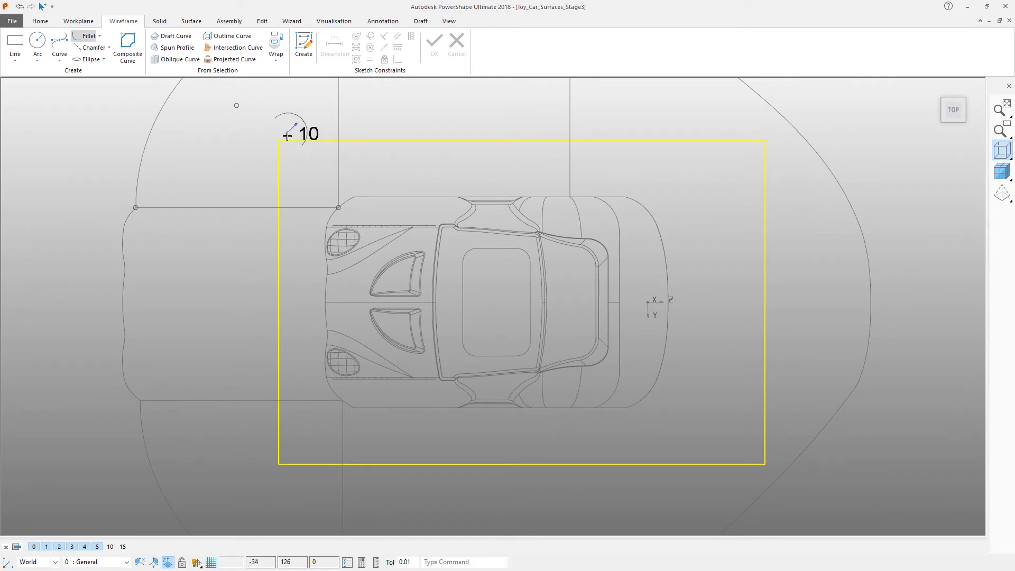
{"action": "left_click", "coordinate": [281, 165]}
{"action": "left_click", "coordinate": [279, 160]}
{"action": "left_click", "coordinate": [279, 440]}
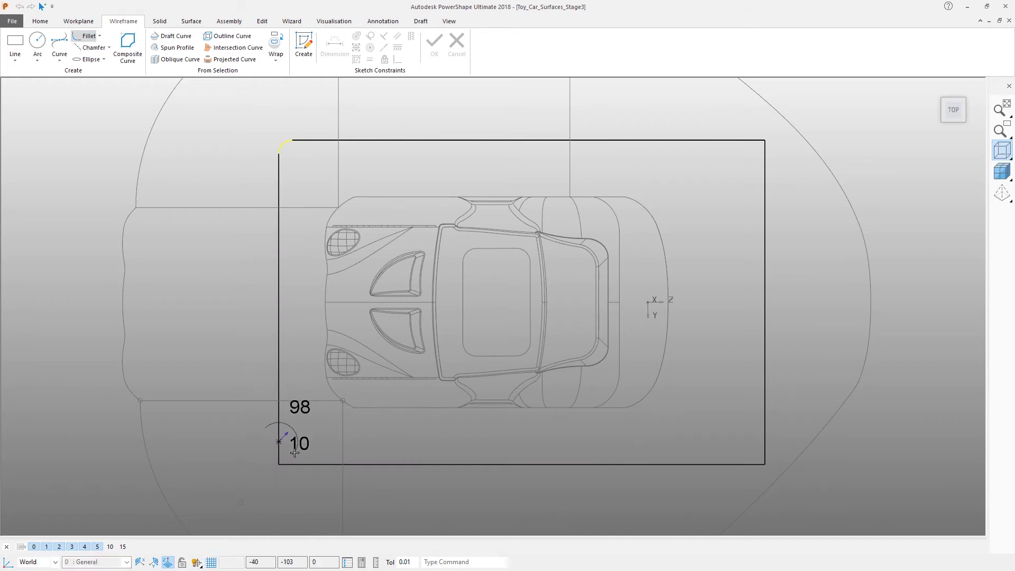
{"action": "left_click", "coordinate": [296, 464]}
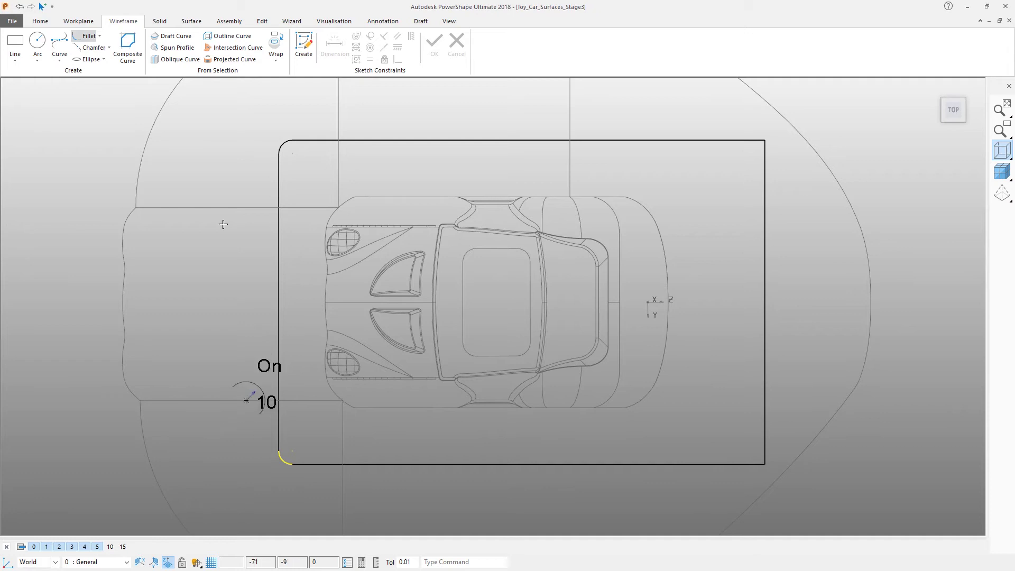
{"action": "key", "text": "Escape"}
Enlarge the second corner fillet to a radius of 71, and undo the fillets back to the plain rectangle
{"action": "left_click_drag", "start_coordinate": [284, 460], "coordinate": [301, 437]}
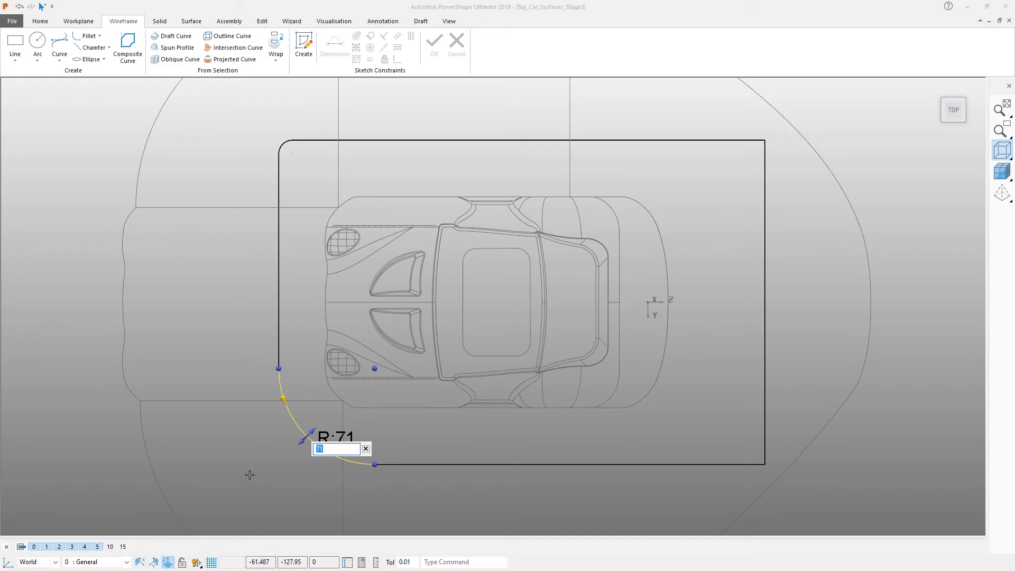
{"action": "left_click", "coordinate": [197, 302]}
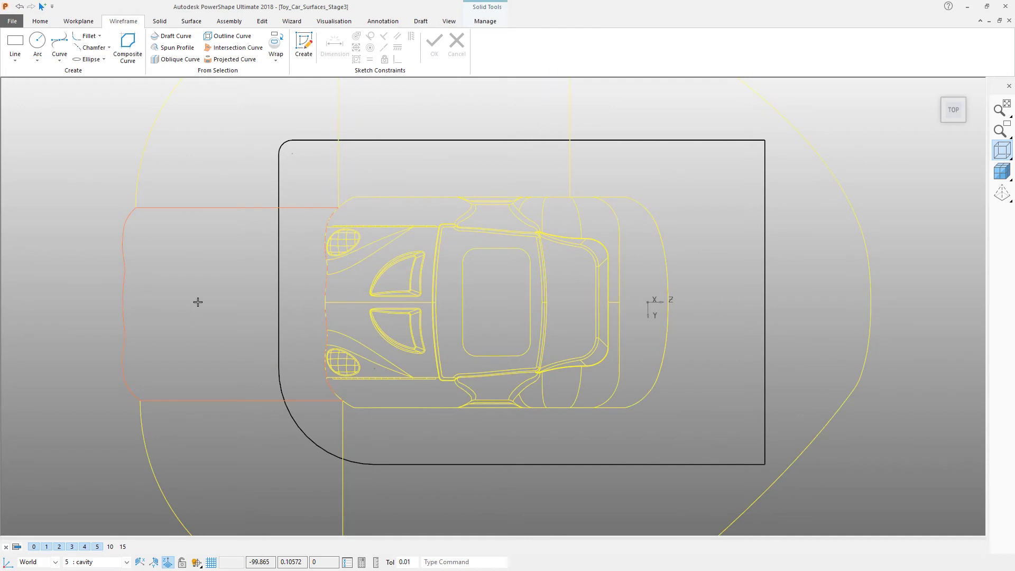
{"action": "key", "text": "ctrl+z"}
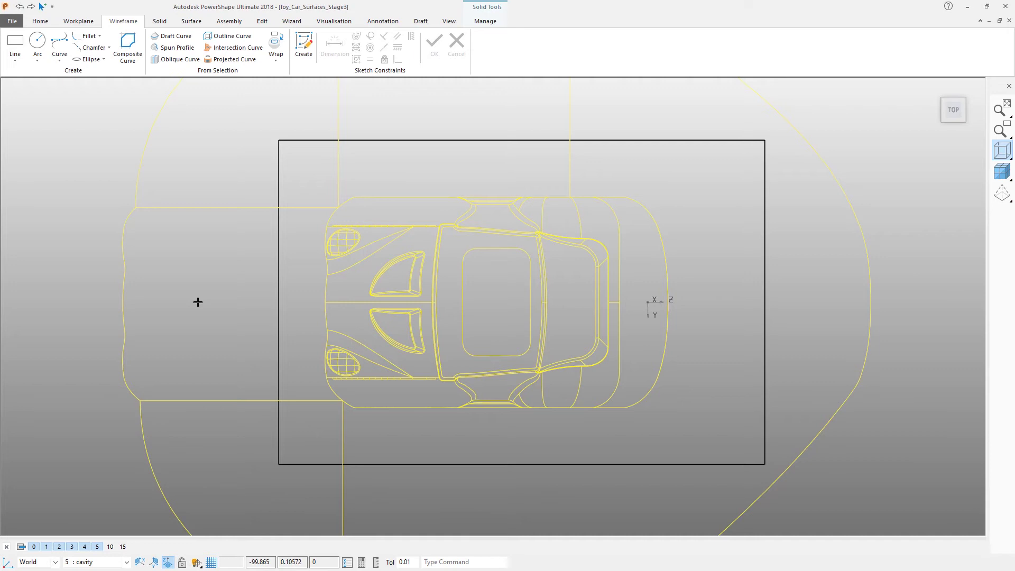
Trace the rectangle as a composite curve and exit without saving it
{"action": "left_click", "coordinate": [127, 47]}
{"action": "left_click", "coordinate": [320, 140]}
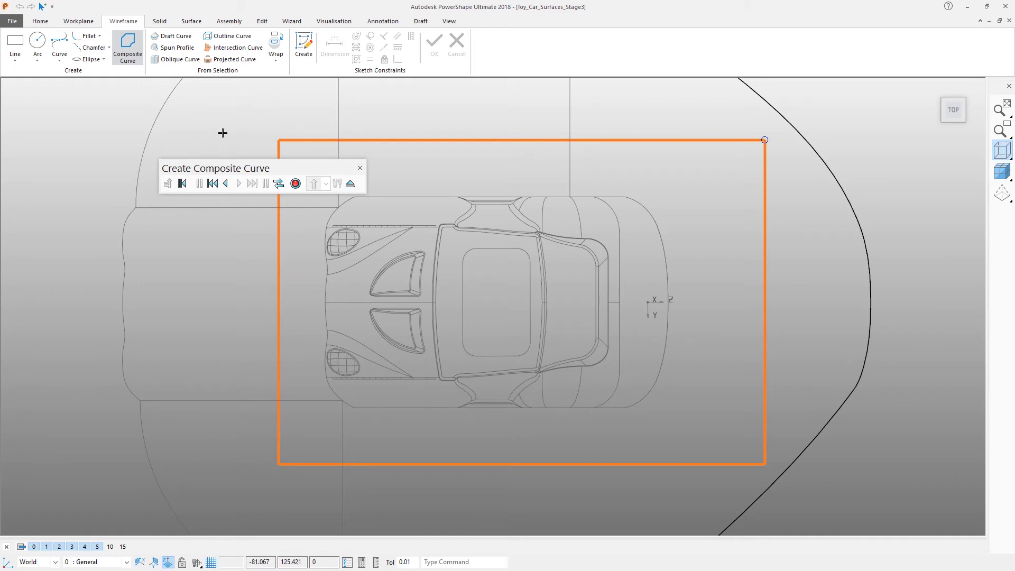
{"action": "left_click", "coordinate": [350, 184]}
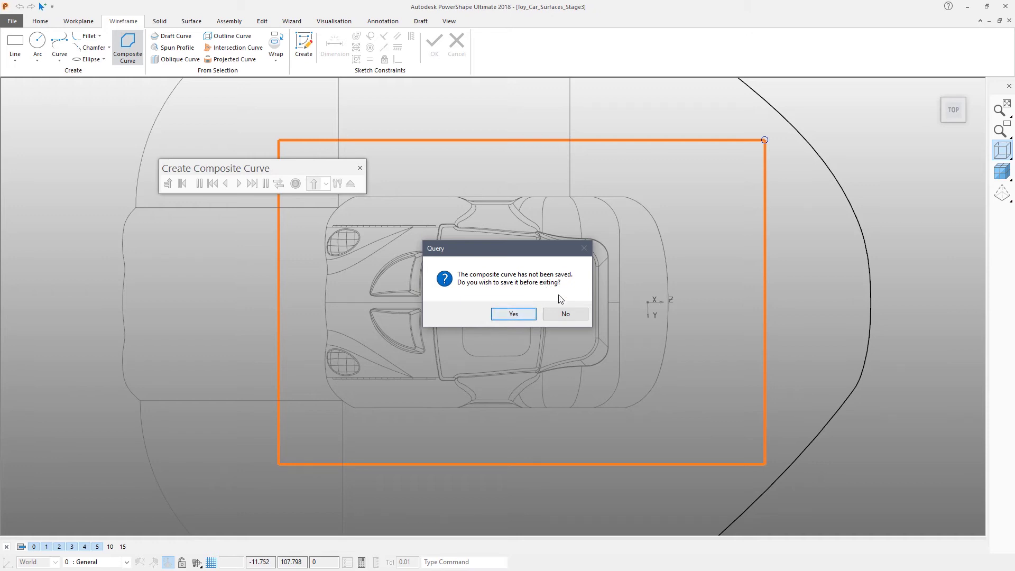
{"action": "left_click", "coordinate": [565, 314]}
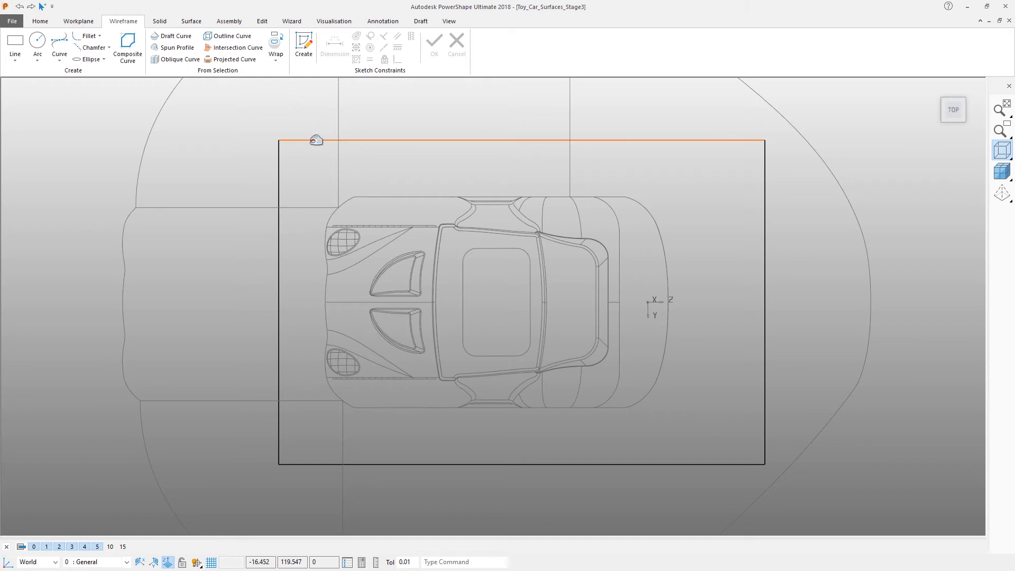
Convert the rectangle's lines into a single composite curve and fillet all four corners with a radius of 20
{"action": "key", "text": "alt"}
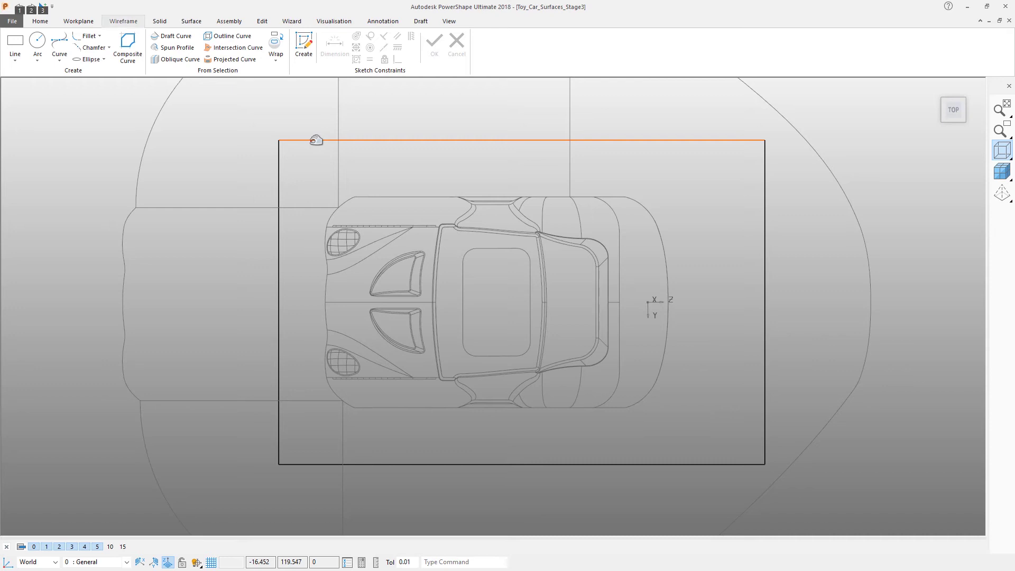
{"action": "left_click", "coordinate": [316, 141]}
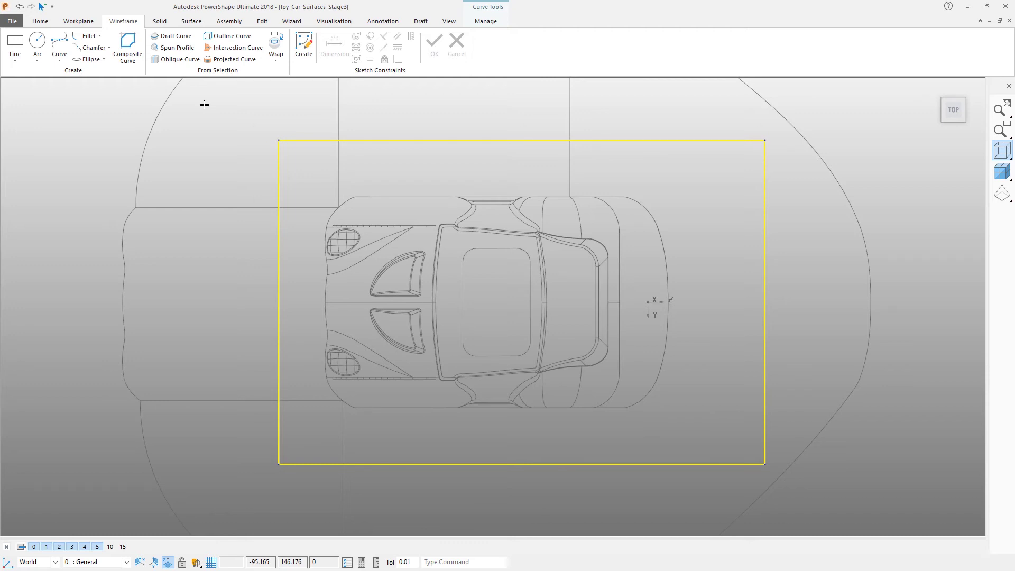
{"action": "left_click", "coordinate": [84, 36]}
{"action": "type", "text": "r 20"}
{"action": "key", "text": "Return"}
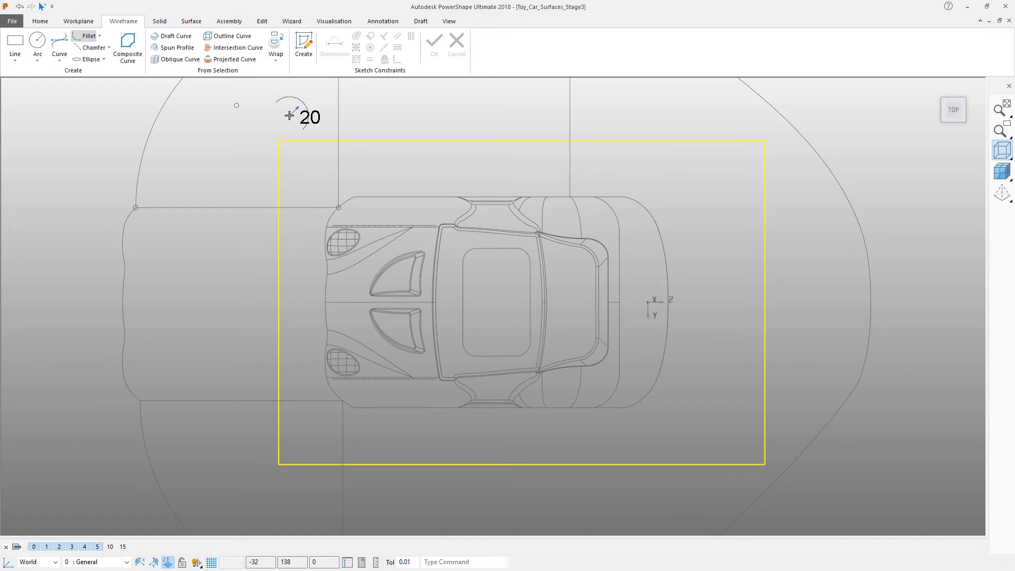
{"action": "left_click", "coordinate": [302, 141]}
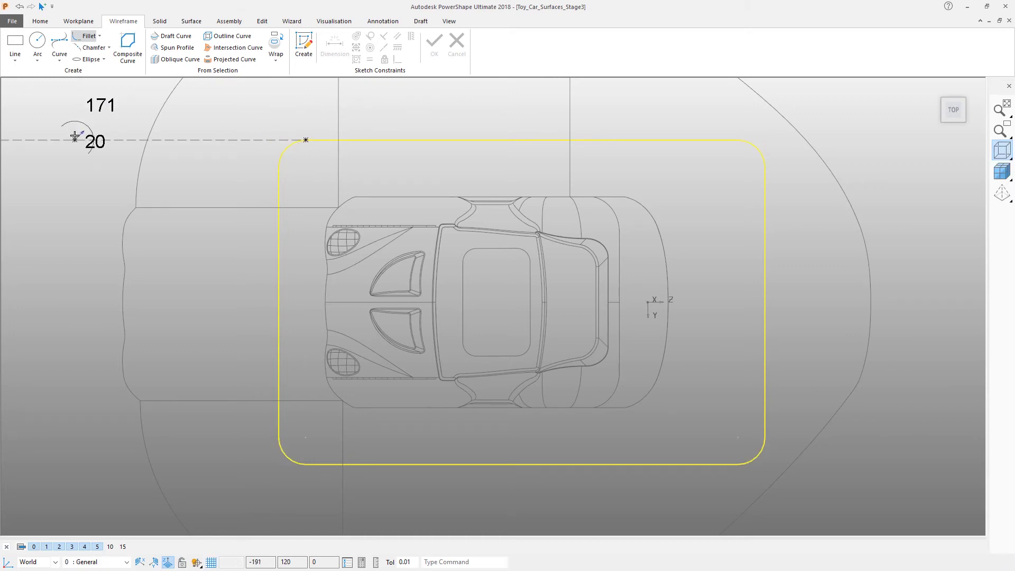
{"action": "key", "text": "Escape"}
{"action": "key", "text": "Escape"}
Assign the rounded rectangular outline curve around the car to level 5 (cavity)
{"action": "middle_click_drag", "start_coordinate": [324, 152], "coordinate": [299, 294]}
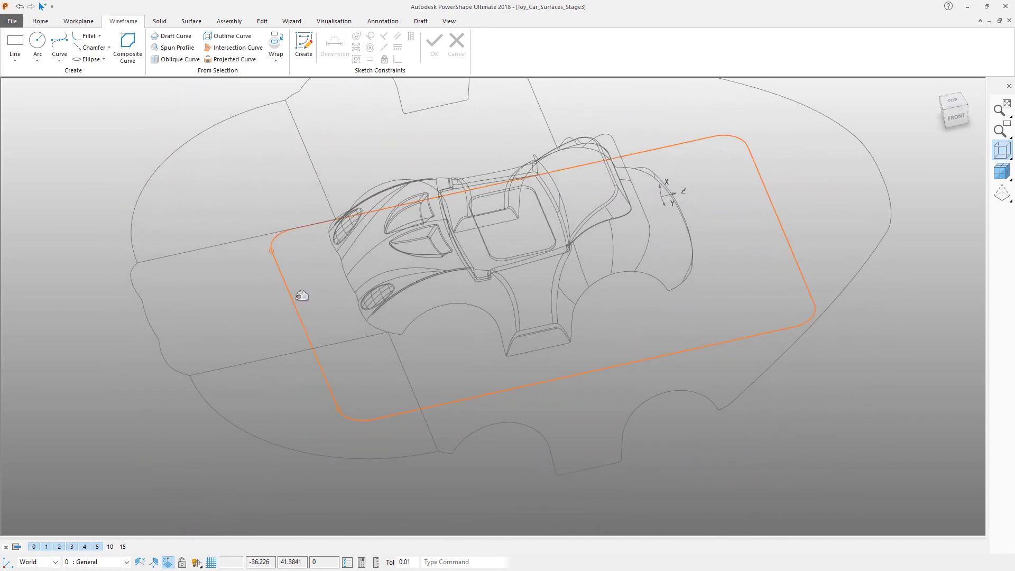
{"action": "left_click", "coordinate": [299, 296]}
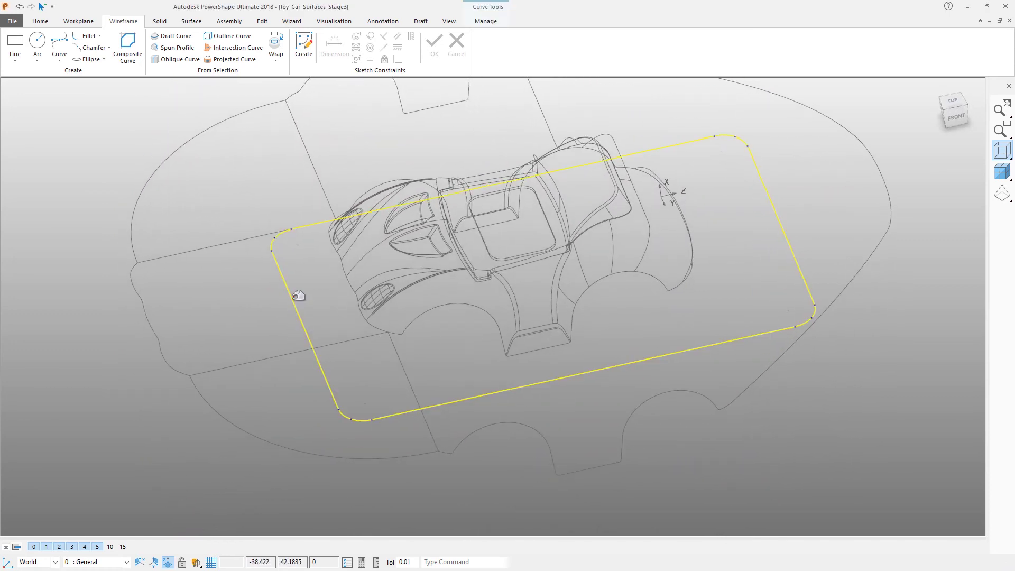
{"action": "left_click", "coordinate": [97, 546]}
{"action": "left_click", "coordinate": [80, 239]}
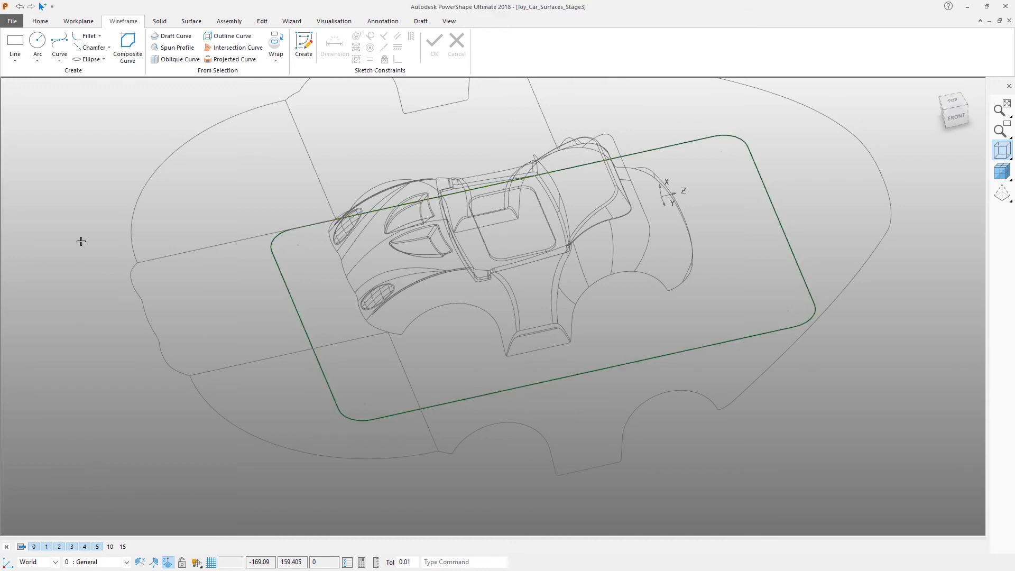
Copy the outline curve, paste a duplicate in the same place and assign it to level 10 (core)
{"action": "left_click", "coordinate": [295, 290]}
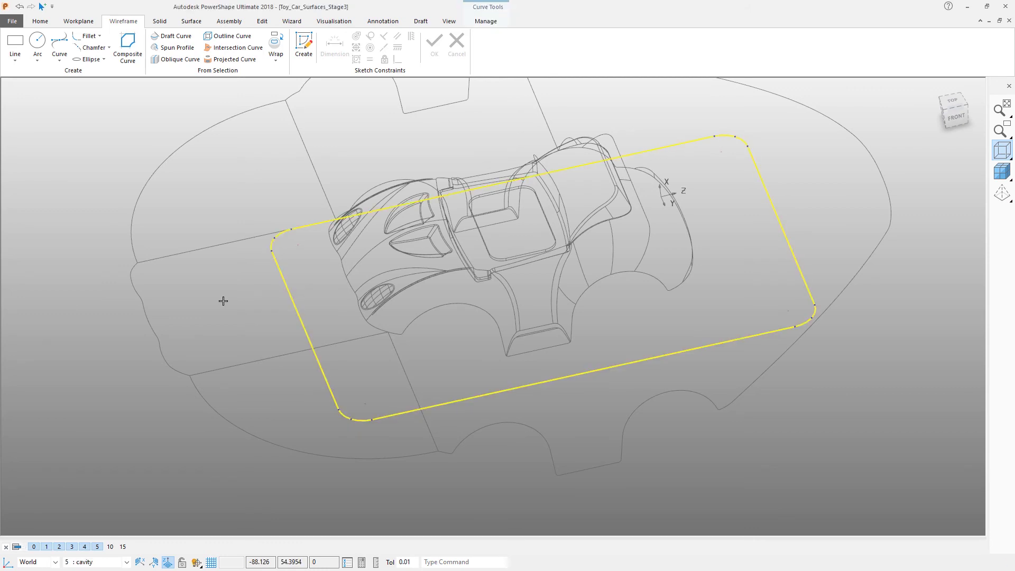
{"action": "left_click", "coordinate": [40, 22]}
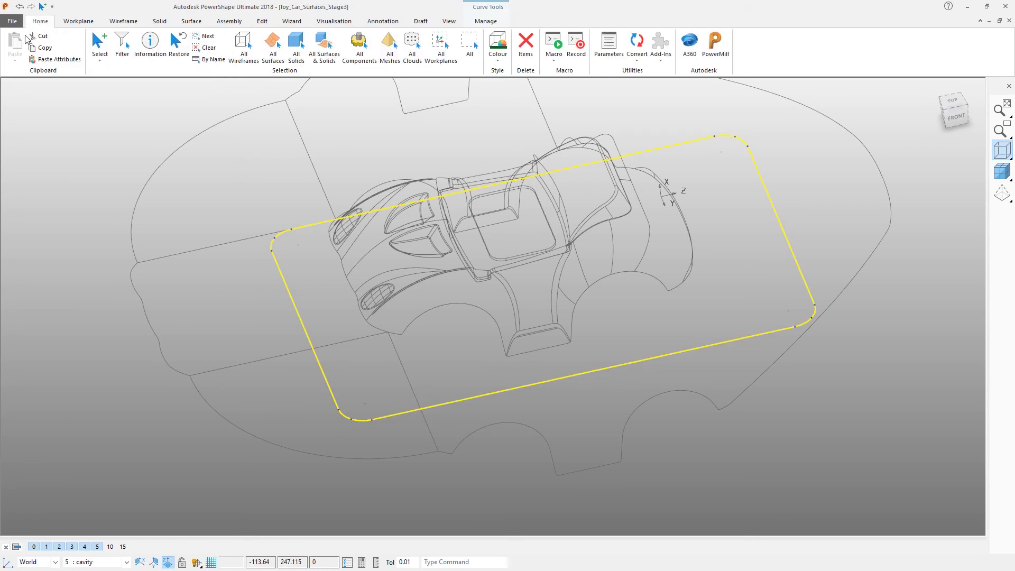
{"action": "left_click", "coordinate": [41, 36]}
{"action": "left_click", "coordinate": [15, 42]}
{"action": "left_click", "coordinate": [29, 83]}
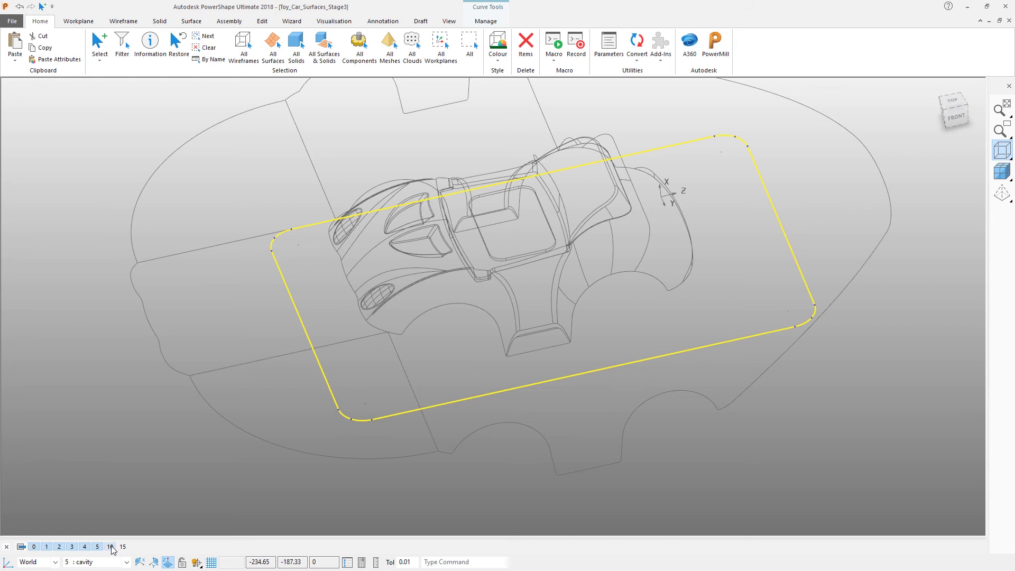
{"action": "left_click", "coordinate": [111, 479]}
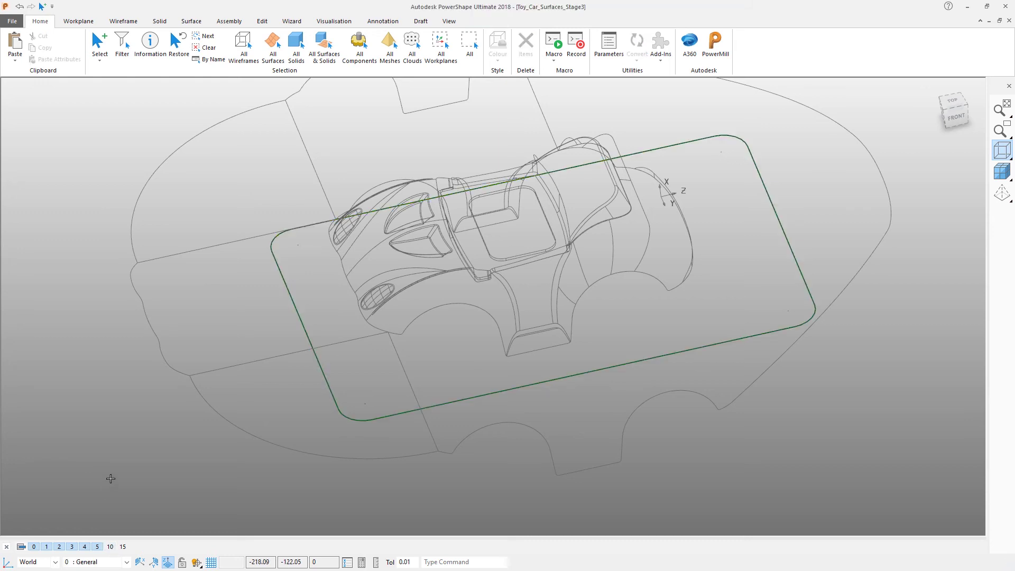
Display the toy car model as shaded surfaces without wireframe
{"action": "left_click", "coordinate": [388, 262]}
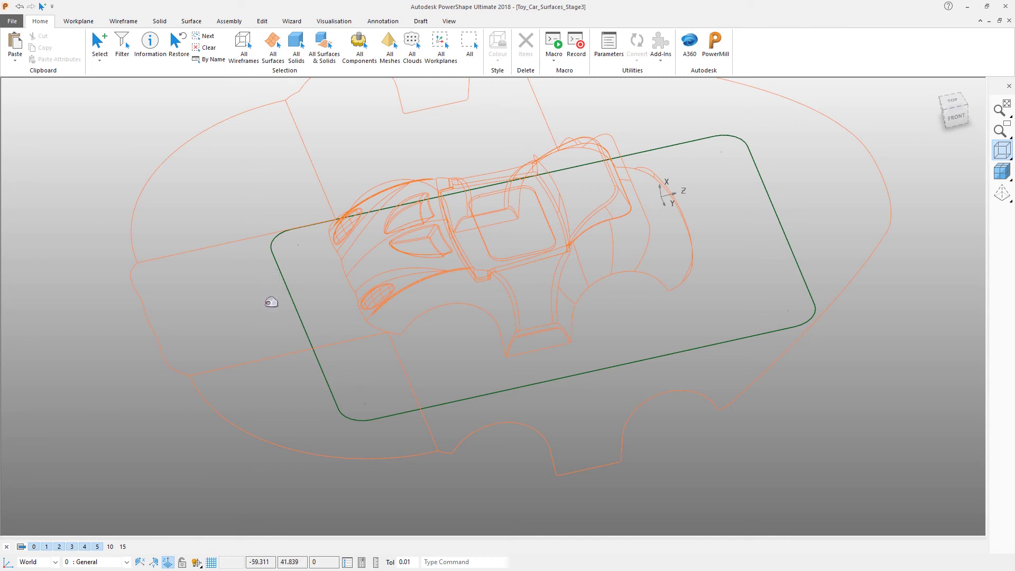
{"action": "middle_click_drag", "start_coordinate": [271, 302], "coordinate": [481, 419]}
{"action": "key", "text": "ctrl+shift+s"}
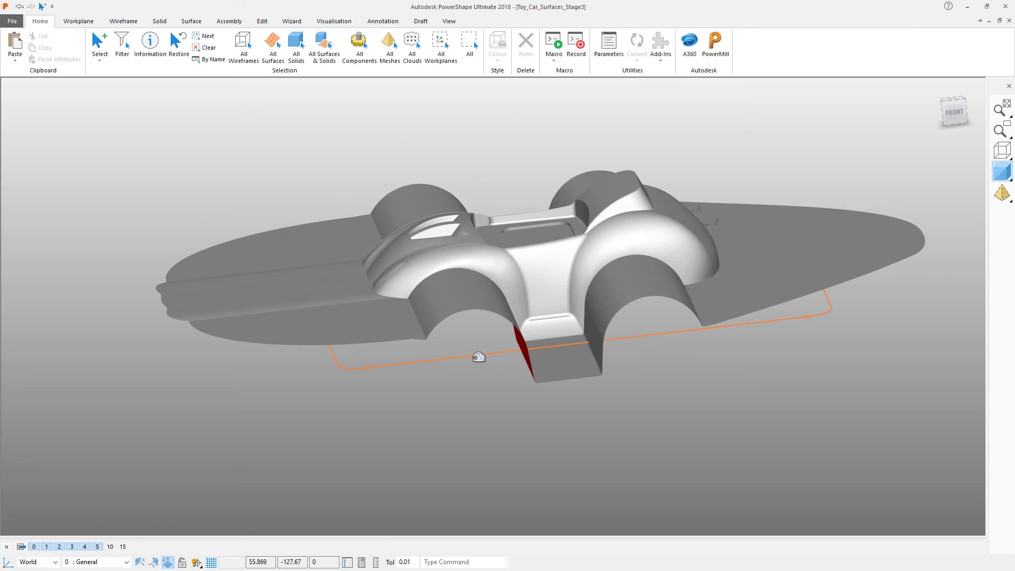
Extrude the cavity outline into a solid block, stretching it to about 108 in direction 1 and 28 in direction 2
{"action": "left_click", "coordinate": [473, 363]}
{"action": "middle_click_drag", "start_coordinate": [472, 363], "coordinate": [184, 15]}
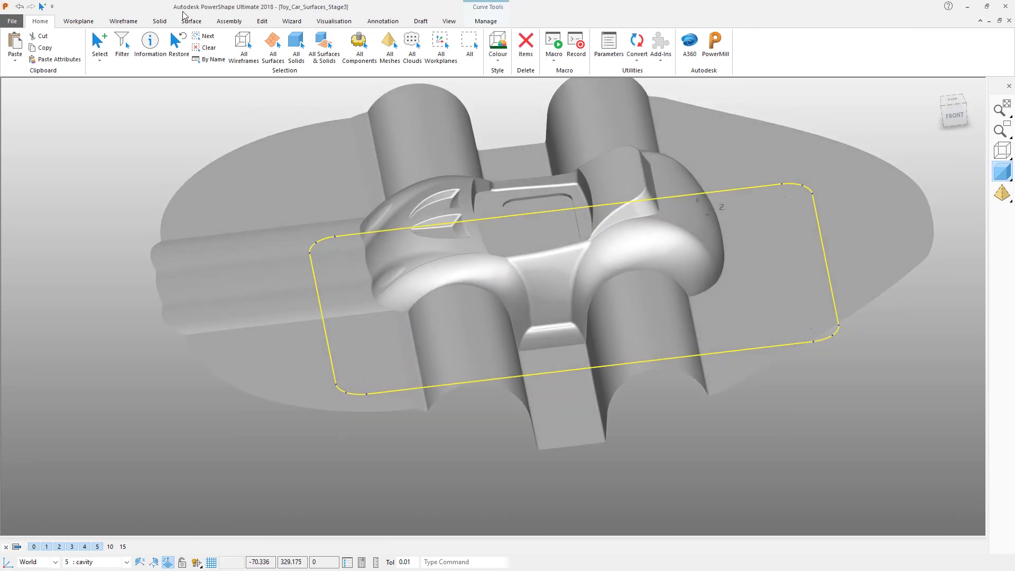
{"action": "left_click", "coordinate": [161, 21]}
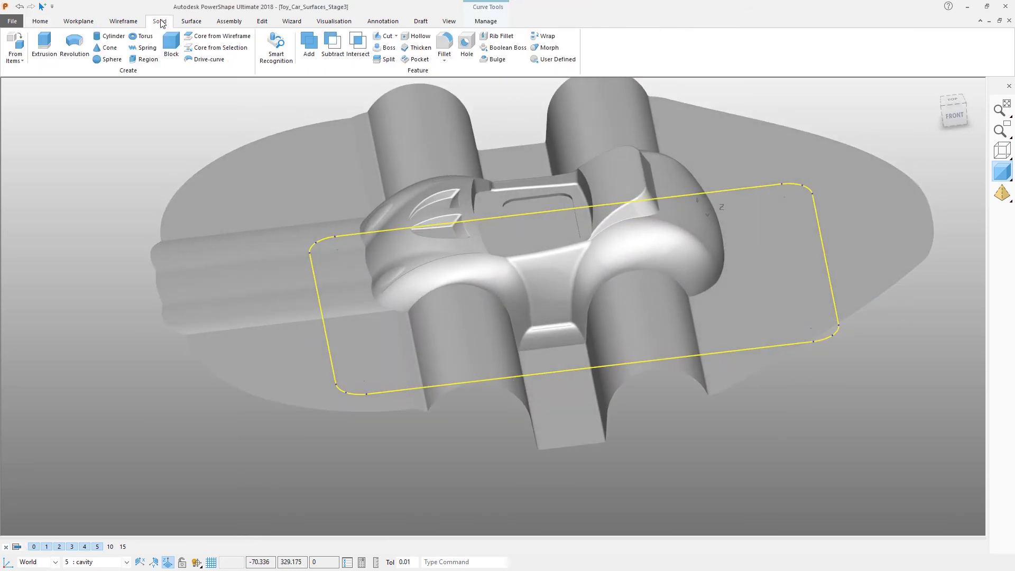
{"action": "left_click", "coordinate": [44, 45]}
{"action": "middle_click_drag", "start_coordinate": [472, 354], "coordinate": [576, 333]}
{"action": "left_click_drag", "start_coordinate": [576, 333], "coordinate": [576, 354]}
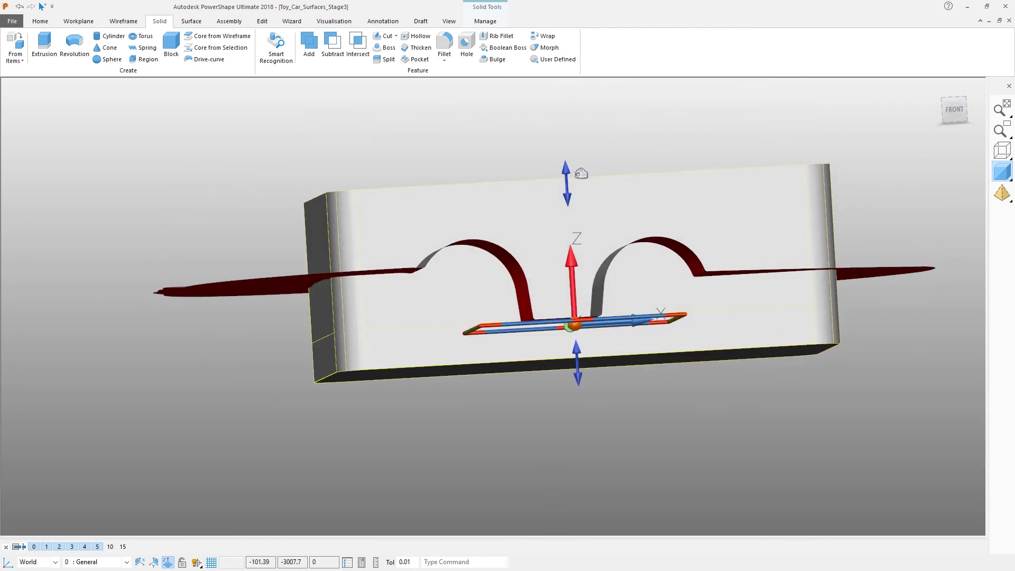
{"action": "mouse_move", "coordinate": [570, 164]}
{"action": "left_mouse_down"}
{"action": "mouse_move", "coordinate": [561, 128]}
{"action": "mouse_move", "coordinate": [564, 159]}
{"action": "left_mouse_up"}
Set the block's extrusion lengths to 110 in direction 1 and 28 in direction 2
{"action": "left_click", "coordinate": [377, 134]}
{"action": "middle_click_drag", "start_coordinate": [377, 134], "coordinate": [438, 174]}
{"action": "double_click", "coordinate": [437, 175]}
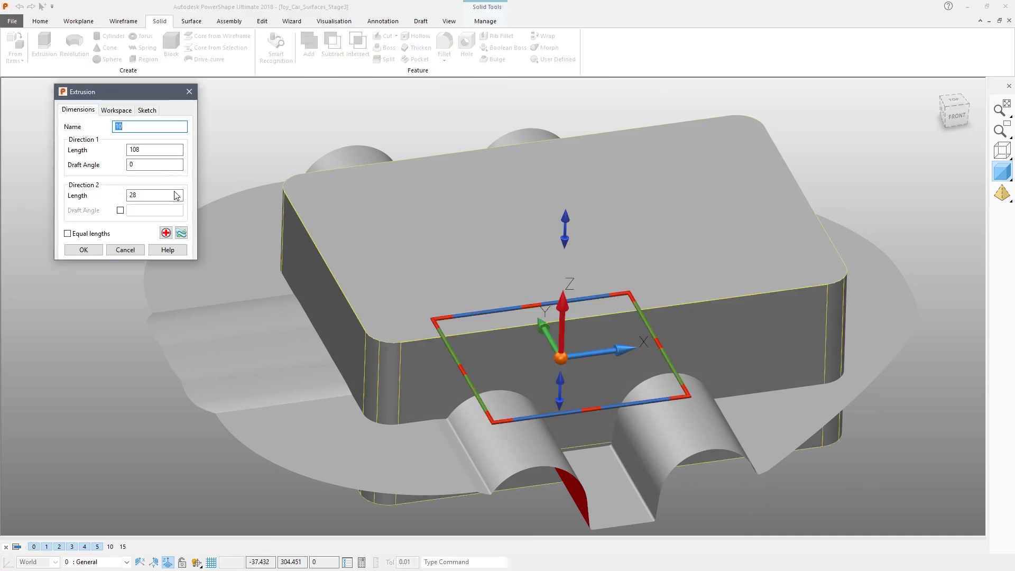
{"action": "left_click_drag", "start_coordinate": [146, 150], "coordinate": [137, 151]}
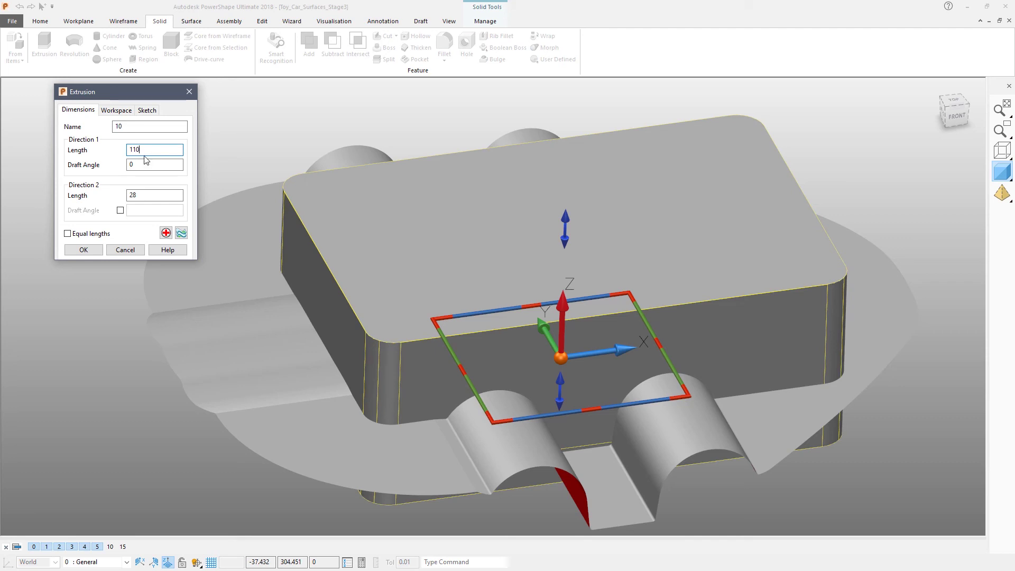
{"action": "left_click", "coordinate": [147, 195]}
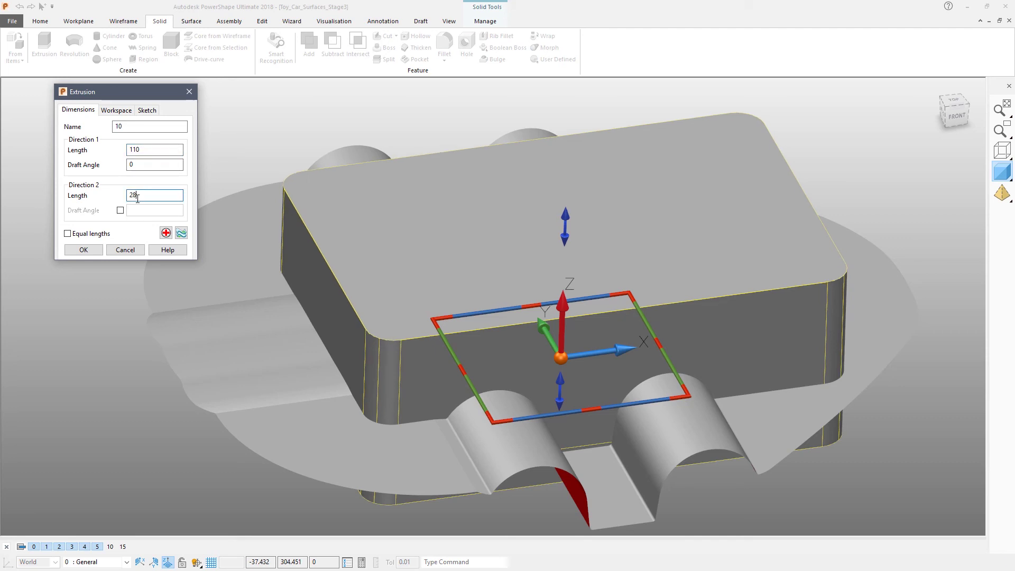
{"action": "type", "text": "28"}
{"action": "left_click", "coordinate": [83, 250]}
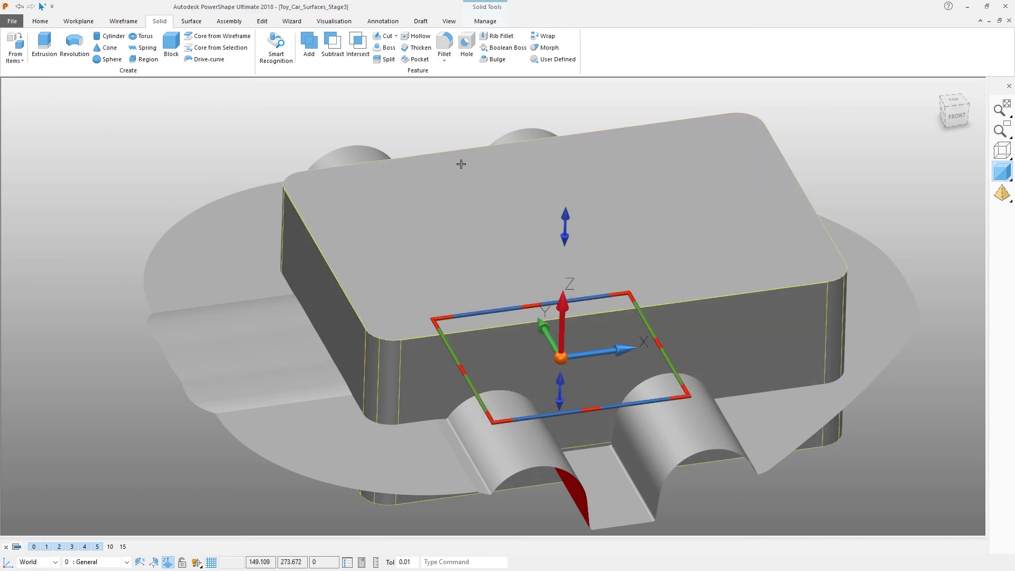
Make the extruded block the active solid and subtract the cavity surface solid from it
{"action": "left_click", "coordinate": [481, 23]}
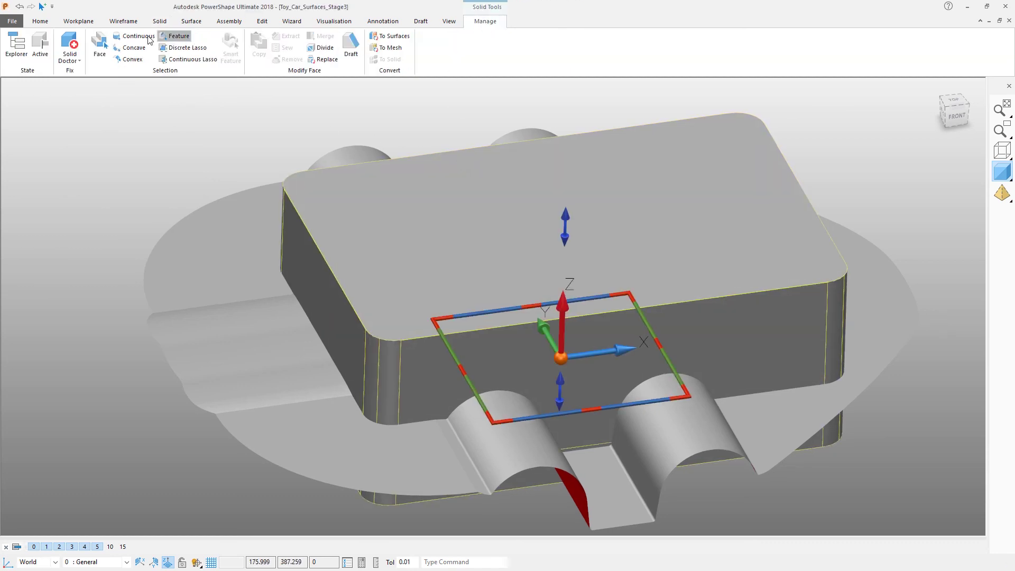
{"action": "left_click", "coordinate": [40, 46]}
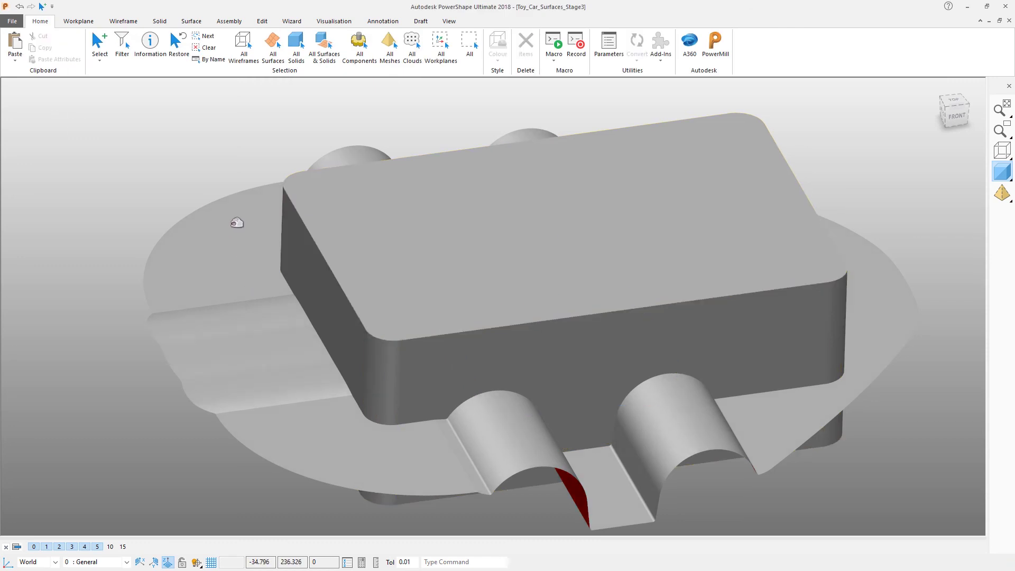
{"action": "left_click", "coordinate": [236, 222]}
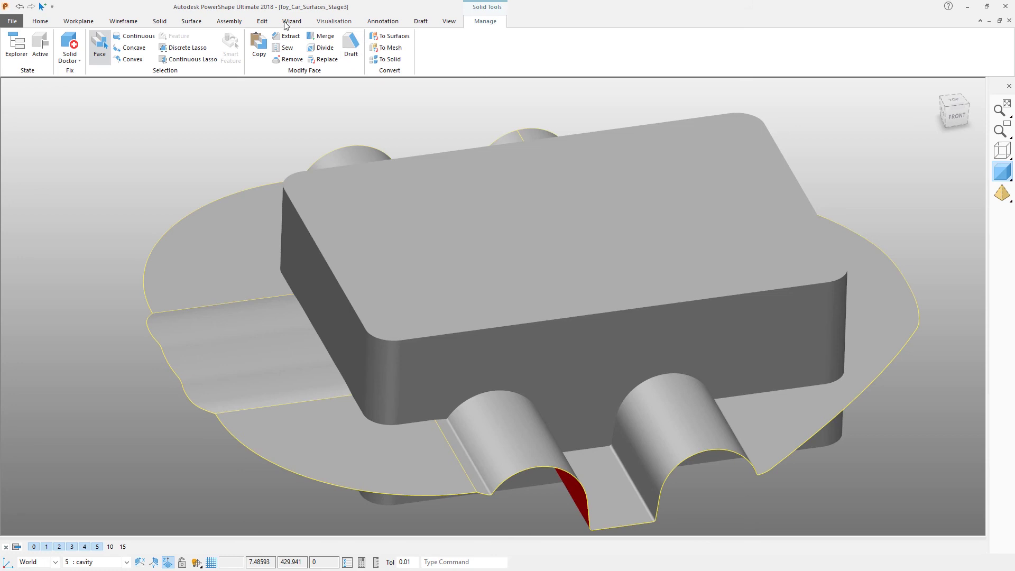
{"action": "left_click", "coordinate": [160, 23]}
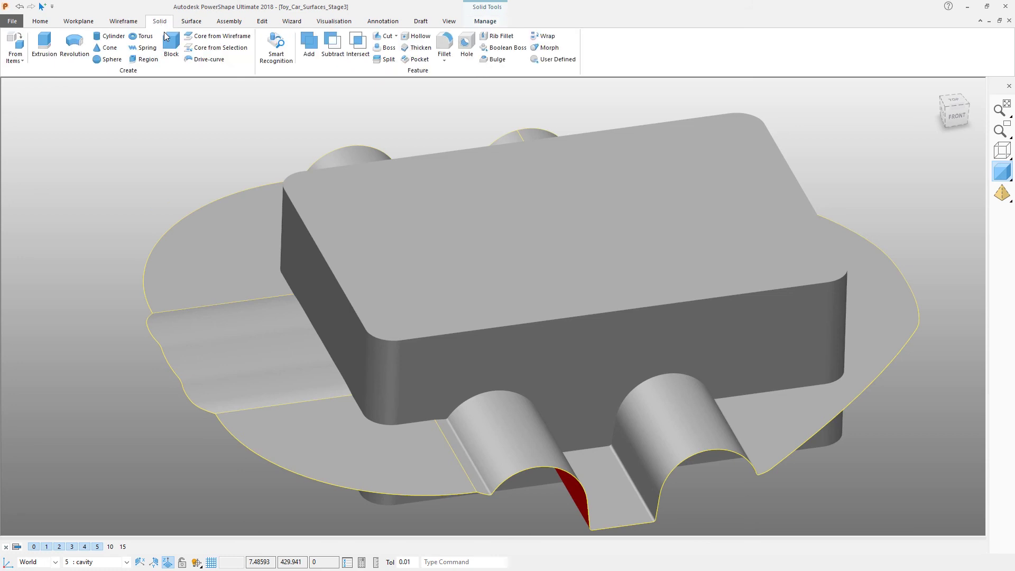
{"action": "left_click", "coordinate": [333, 47]}
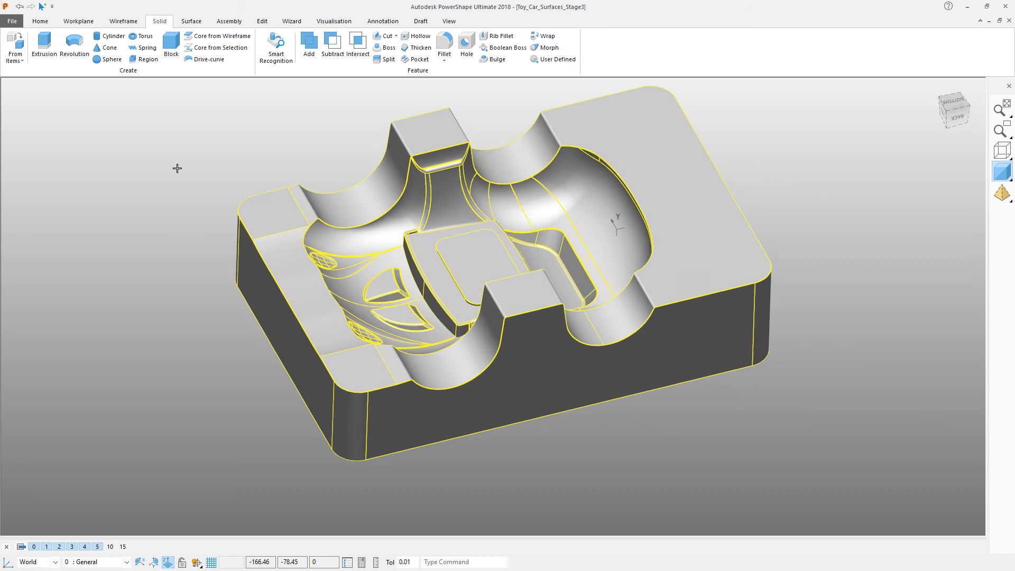
Assign the finished cavity block to level 5, hide that level and show level 10 (core)
{"action": "left_click", "coordinate": [170, 125]}
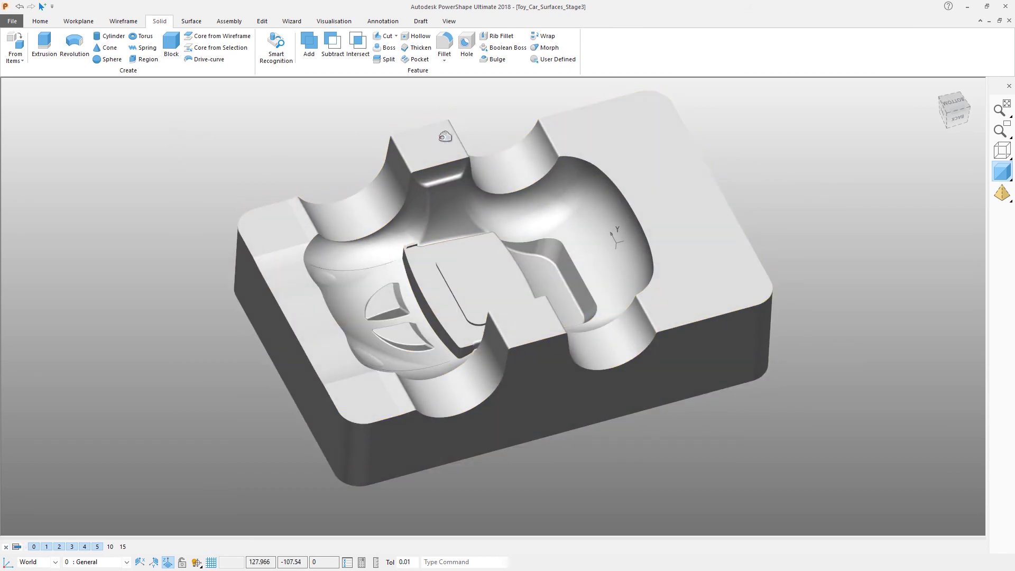
{"action": "left_click", "coordinate": [430, 140]}
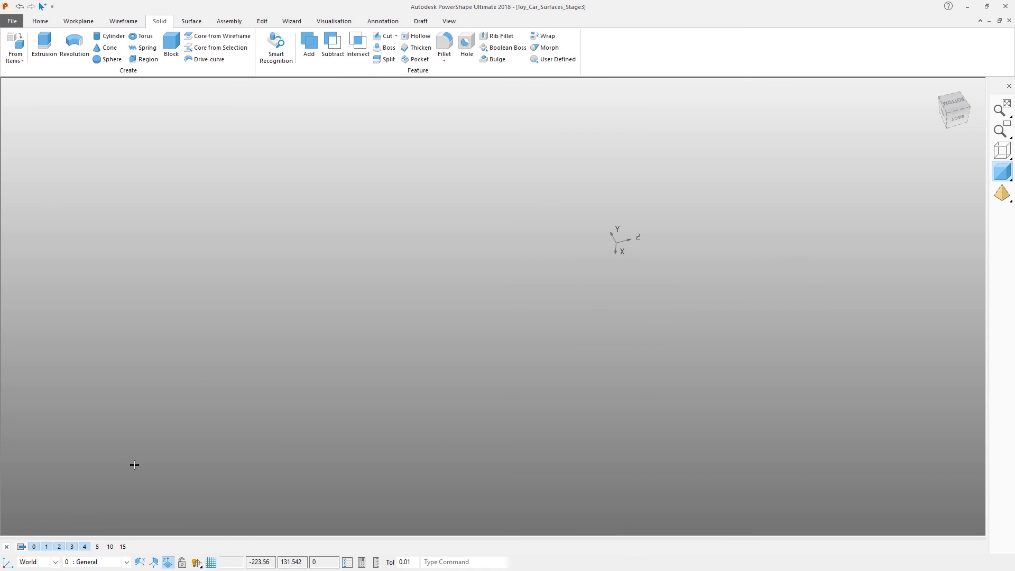
{"action": "left_click", "coordinate": [110, 547]}
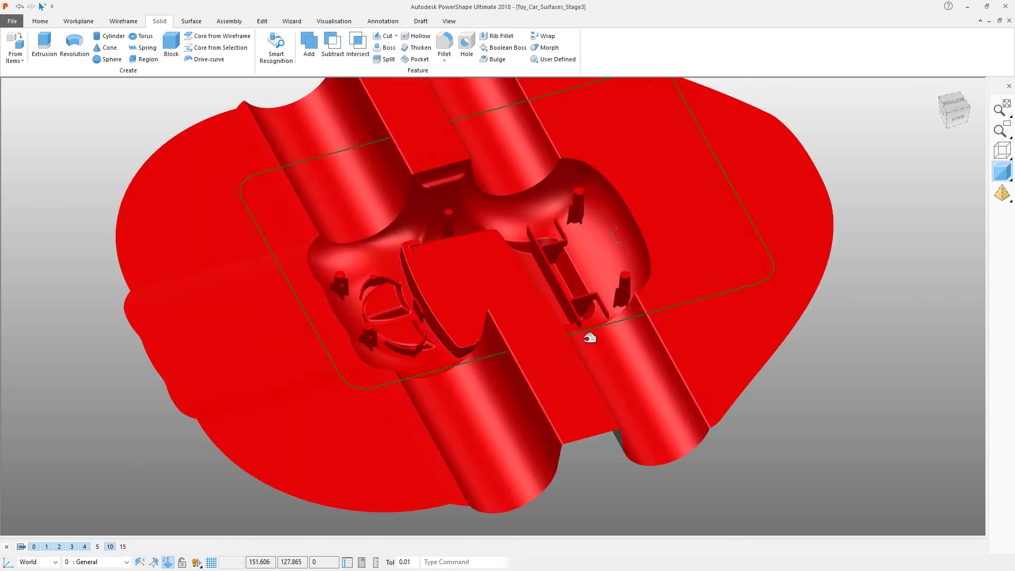
Extrude the core outline into a solid block that extends beyond the red core surfaces in both directions
{"action": "middle_click_drag", "start_coordinate": [590, 337], "coordinate": [659, 204]}
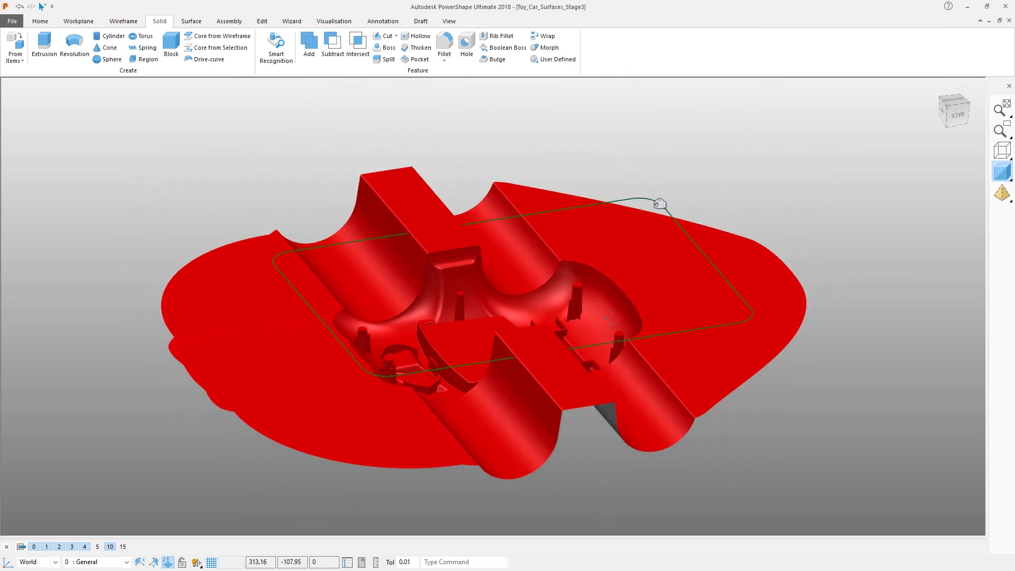
{"action": "left_click", "coordinate": [661, 202]}
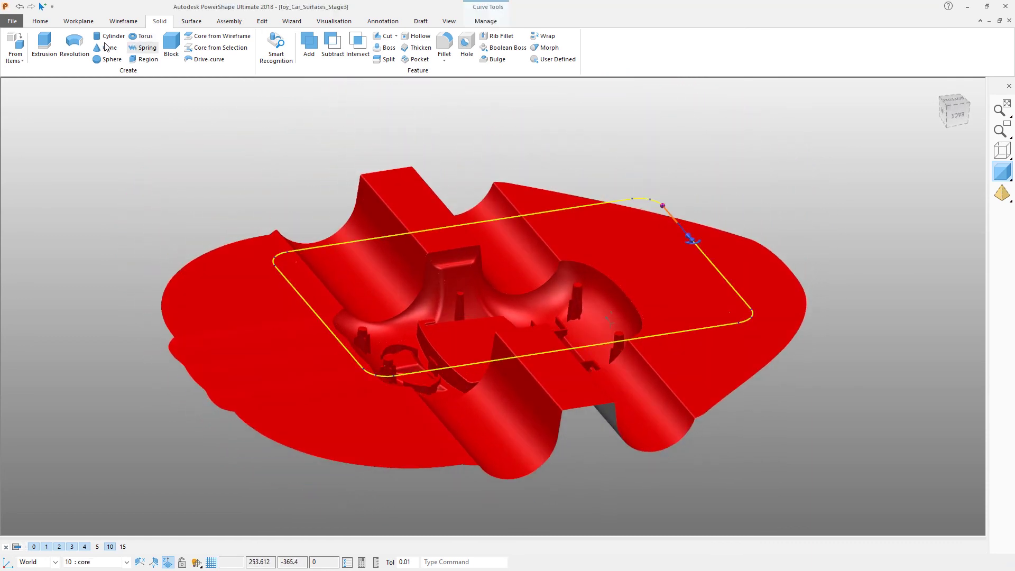
{"action": "left_click", "coordinate": [44, 44]}
{"action": "middle_click_drag", "start_coordinate": [552, 267], "coordinate": [507, 257]}
{"action": "middle_click_drag", "start_coordinate": [506, 211], "coordinate": [500, 437], "text": "shift"}
{"action": "left_click_drag", "start_coordinate": [486, 403], "coordinate": [482, 343]}
Make the new block the active solid and subtract the red core surface solid from it
{"action": "left_click", "coordinate": [485, 21]}
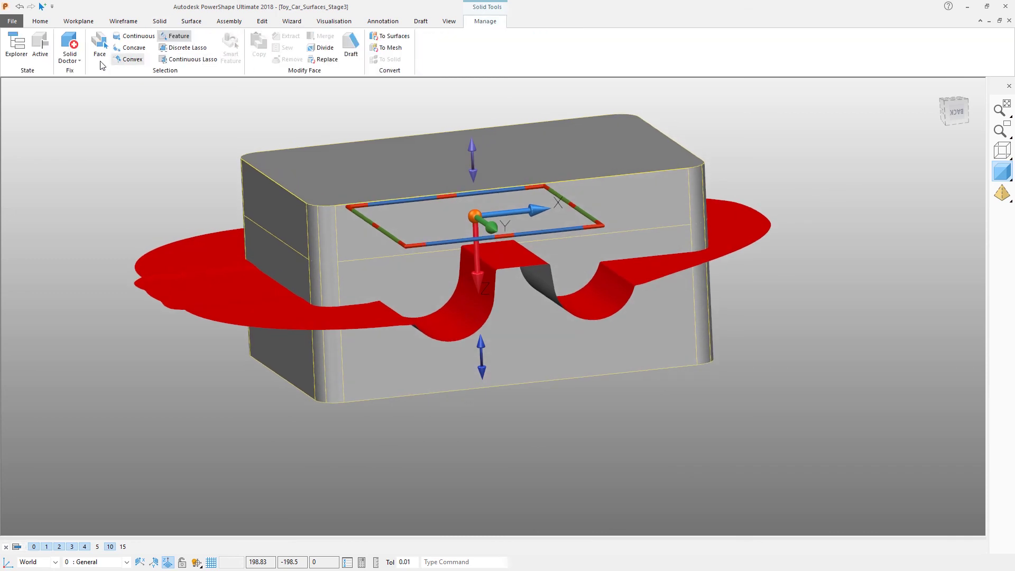
{"action": "left_click", "coordinate": [54, 142]}
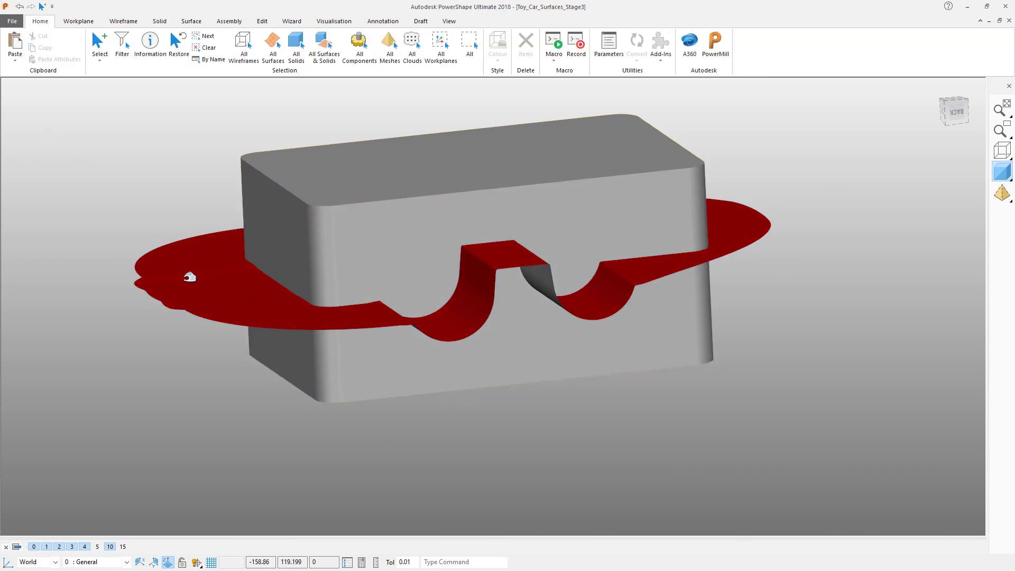
{"action": "left_click", "coordinate": [191, 276]}
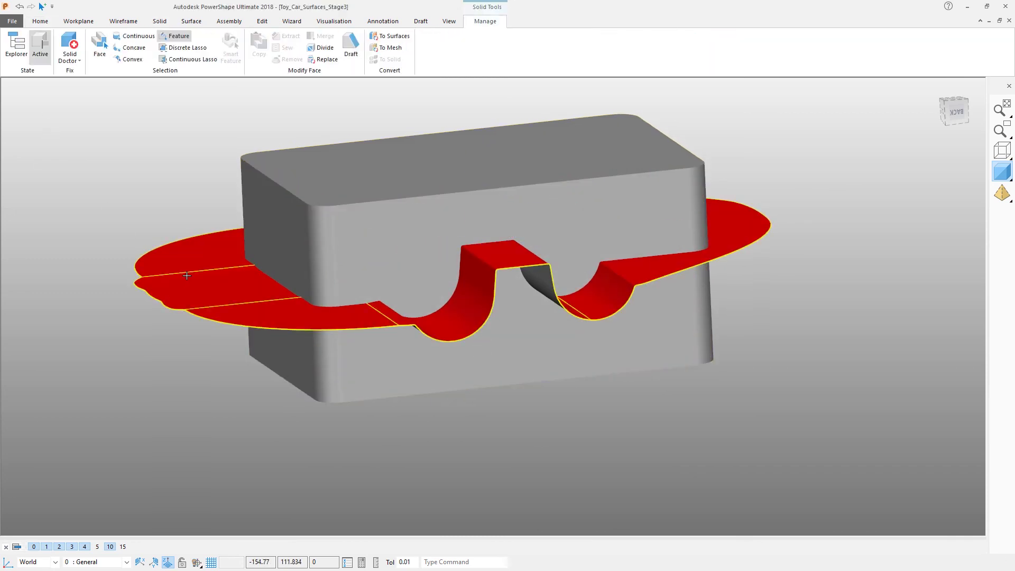
{"action": "left_click", "coordinate": [160, 24]}
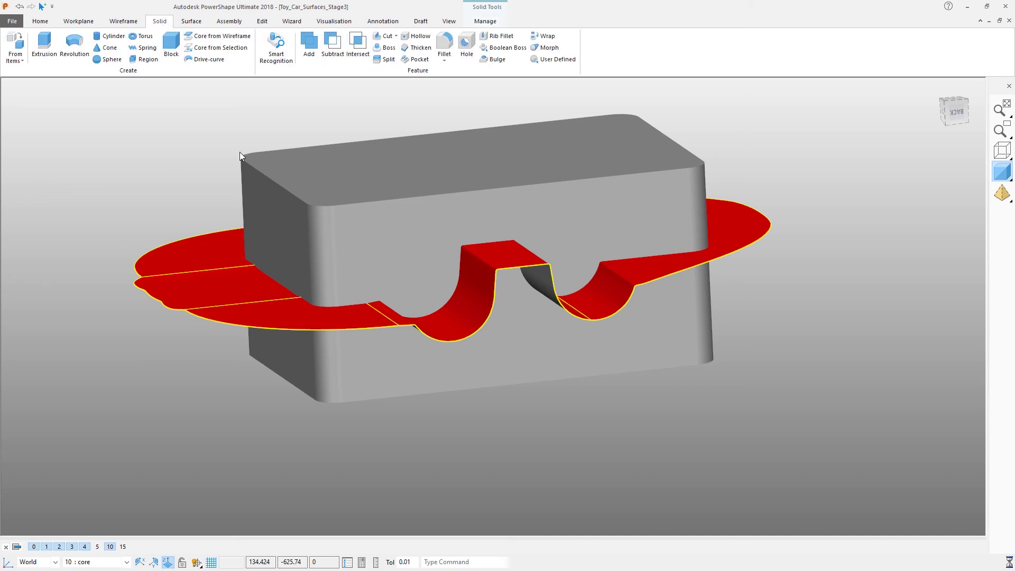
{"action": "key", "text": "ctrl+j"}
{"action": "key", "text": "ctrl+0"}
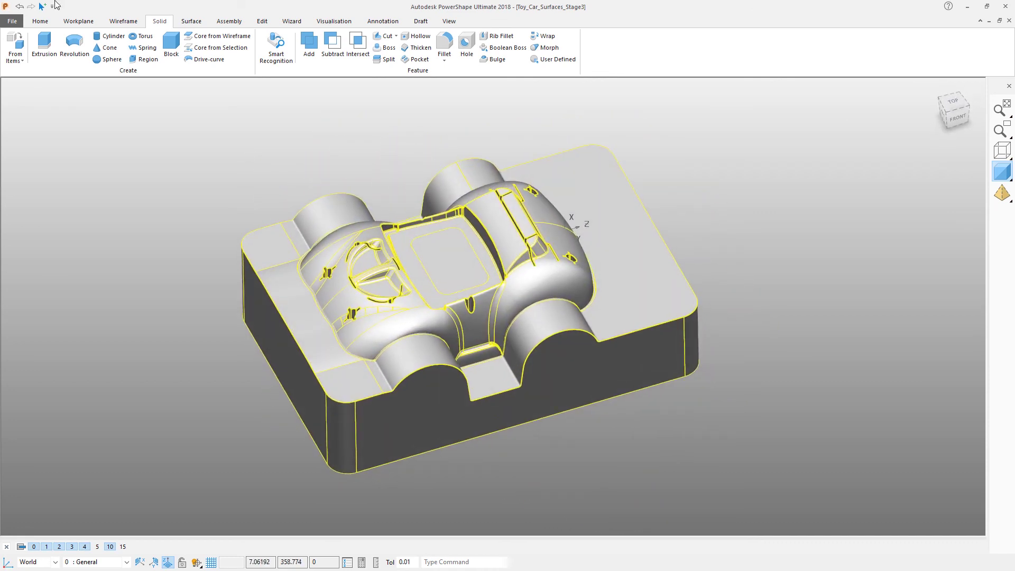
Save the model under the new name Toy_Car_Surfaces_Stage4
{"action": "left_click", "coordinate": [12, 22]}
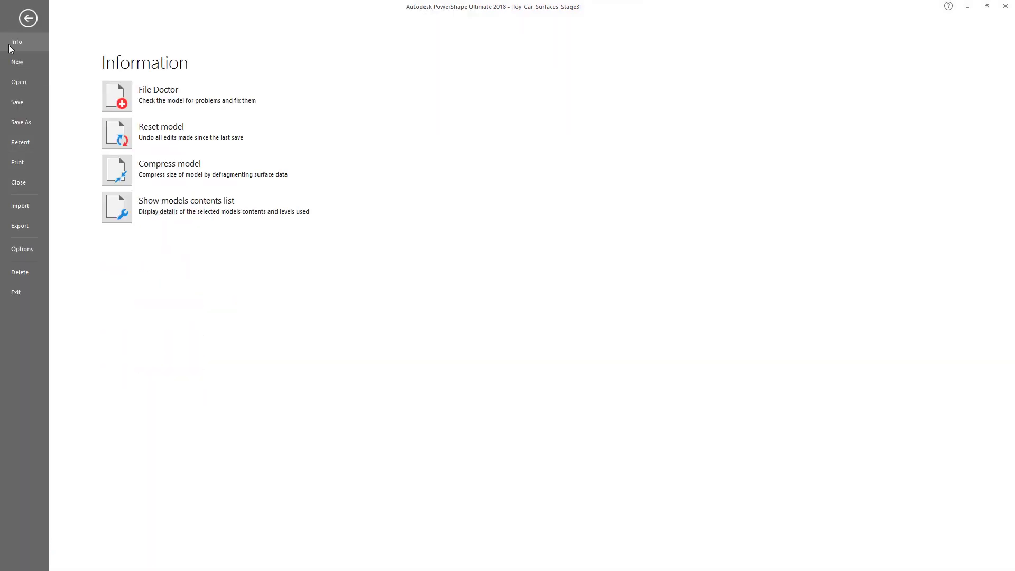
{"action": "left_click", "coordinate": [25, 121]}
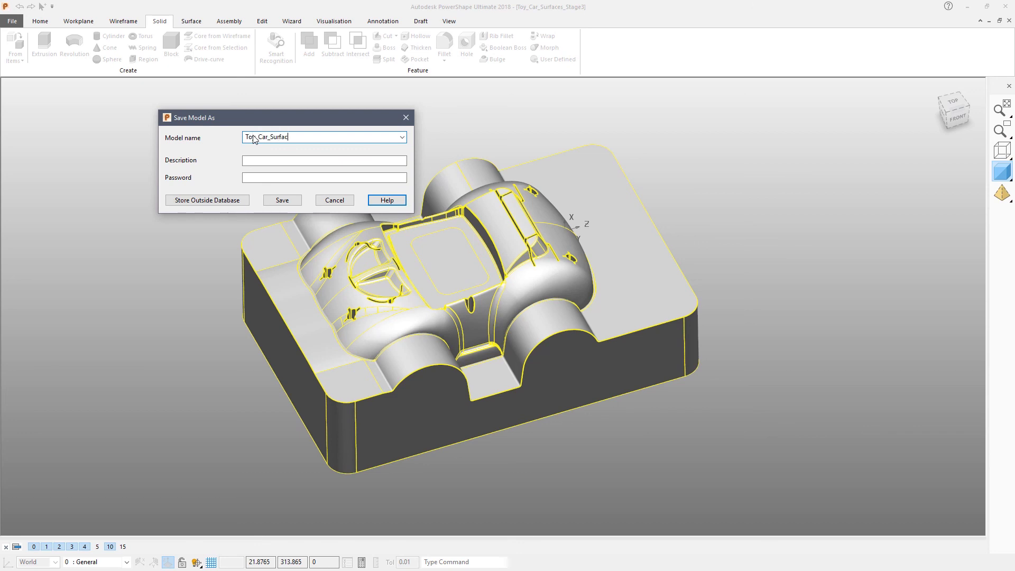
{"action": "type", "text": "Toy_Car_Surface_Stage4"}
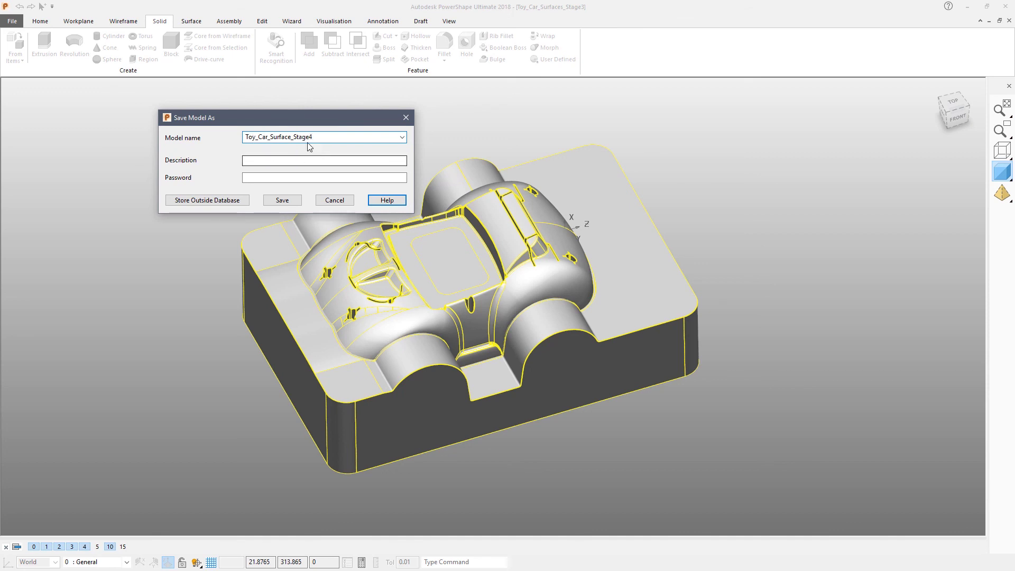
{"action": "left_click", "coordinate": [291, 139]}
{"action": "type", "text": "s"}
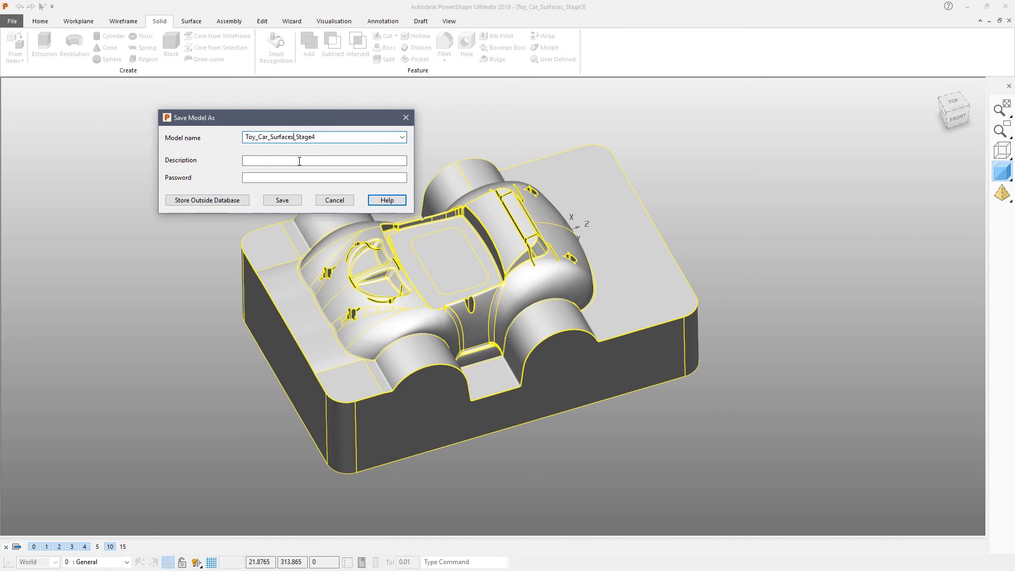
{"action": "left_click", "coordinate": [283, 200]}
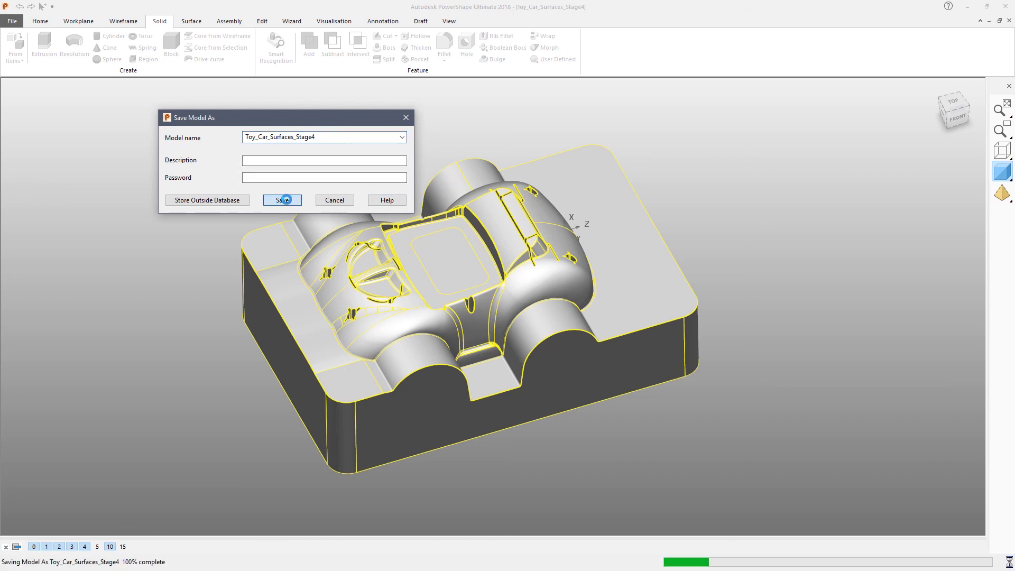